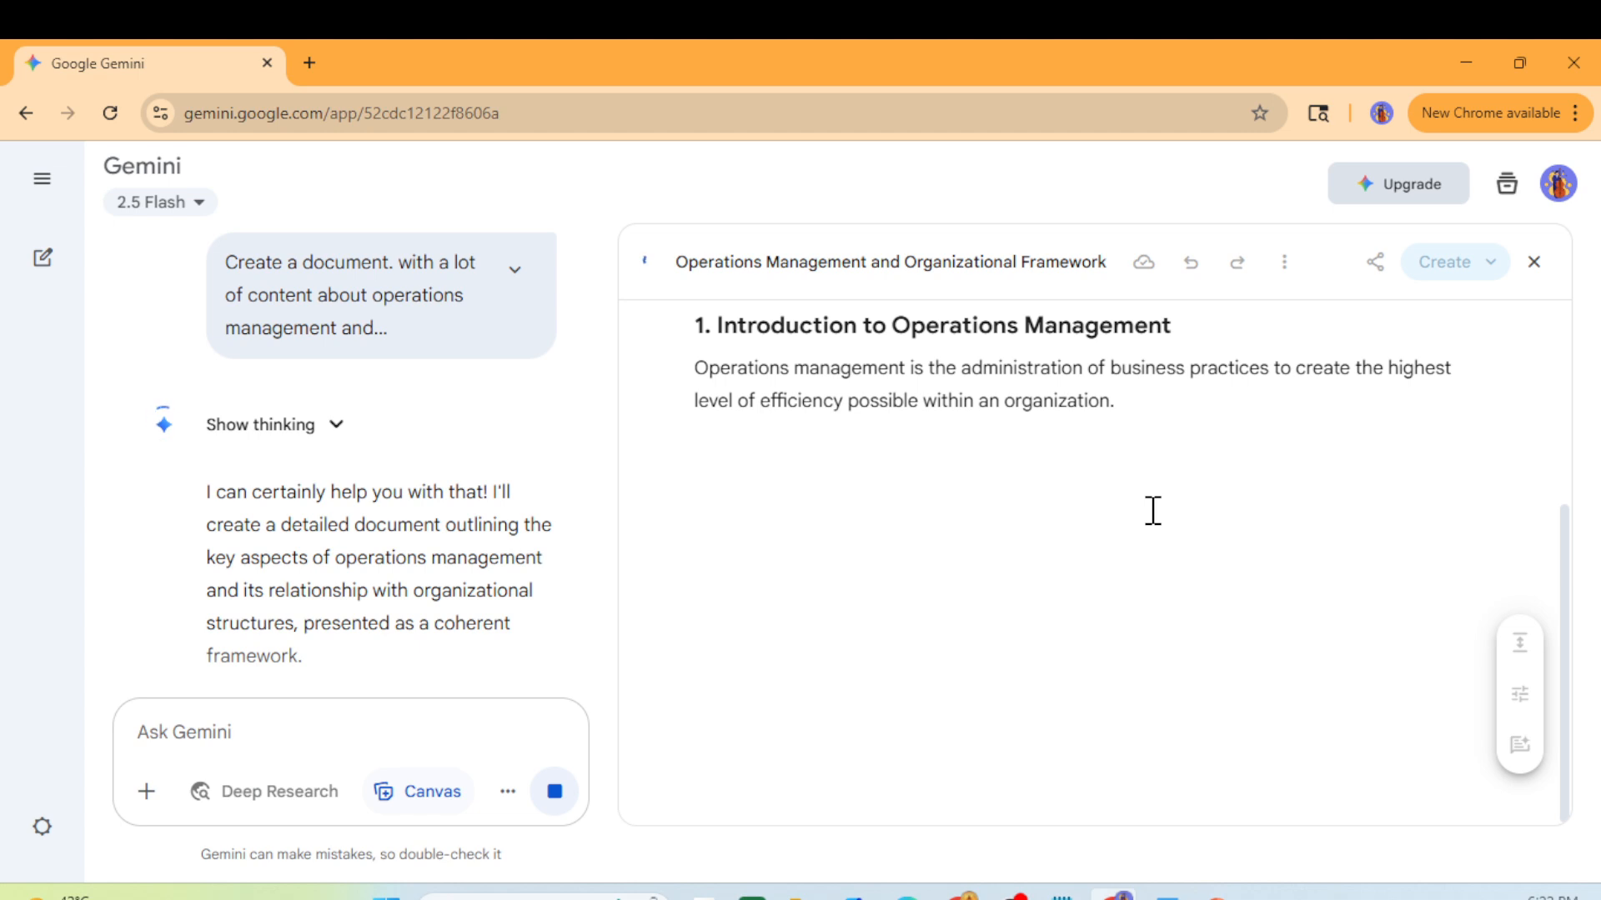
pyautogui.scroll(4, 1153, 510)
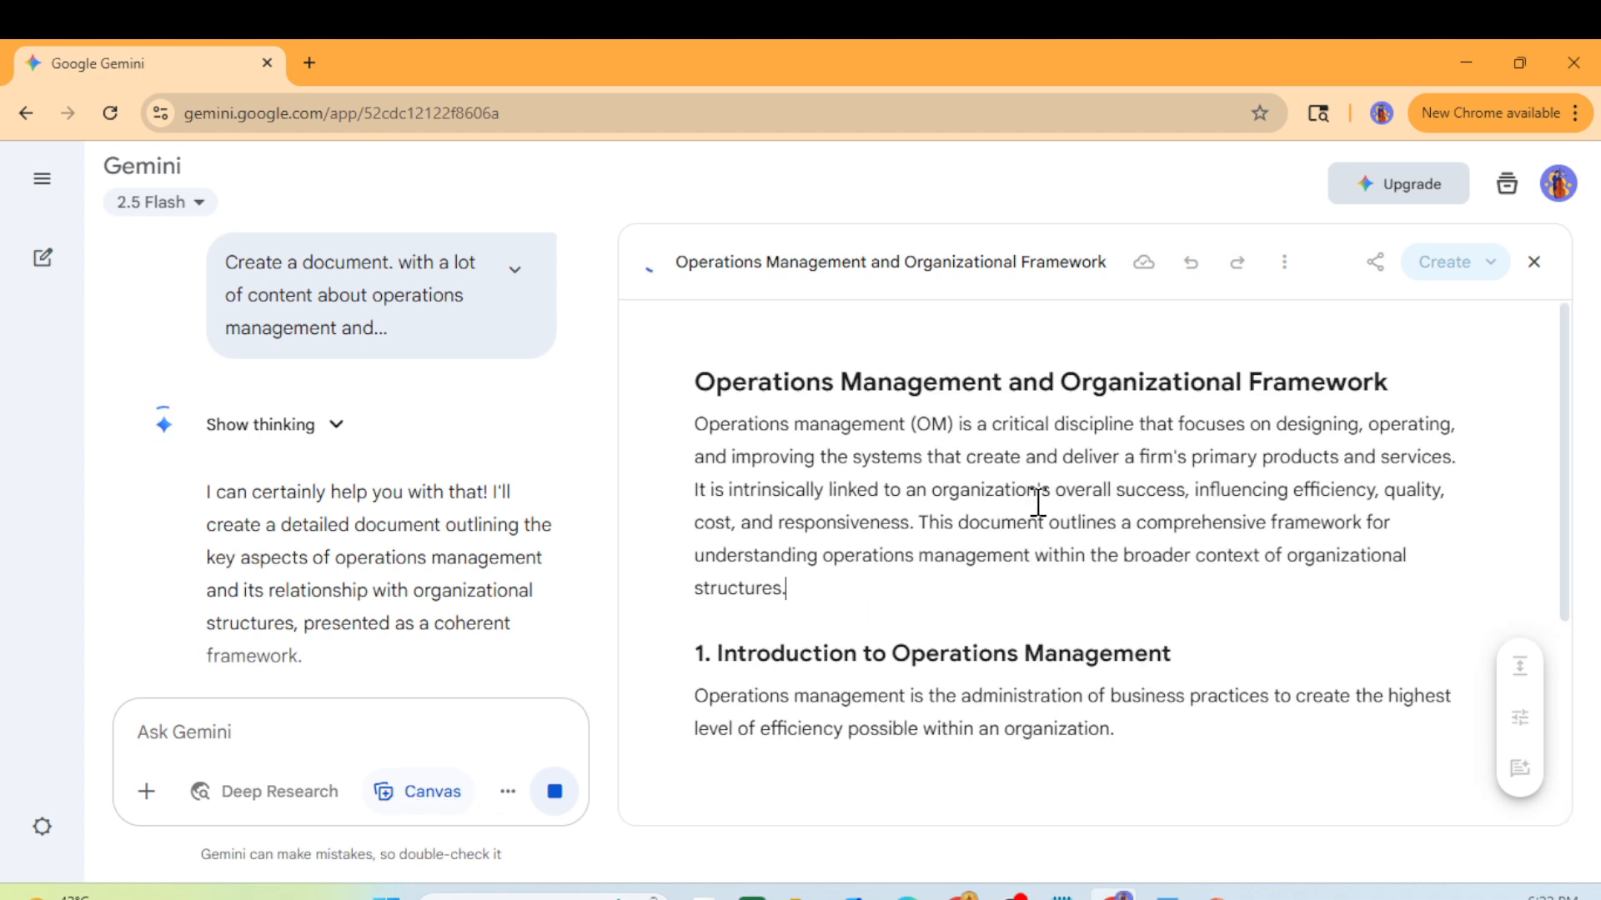
pyautogui.scroll(-4, 1038, 503)
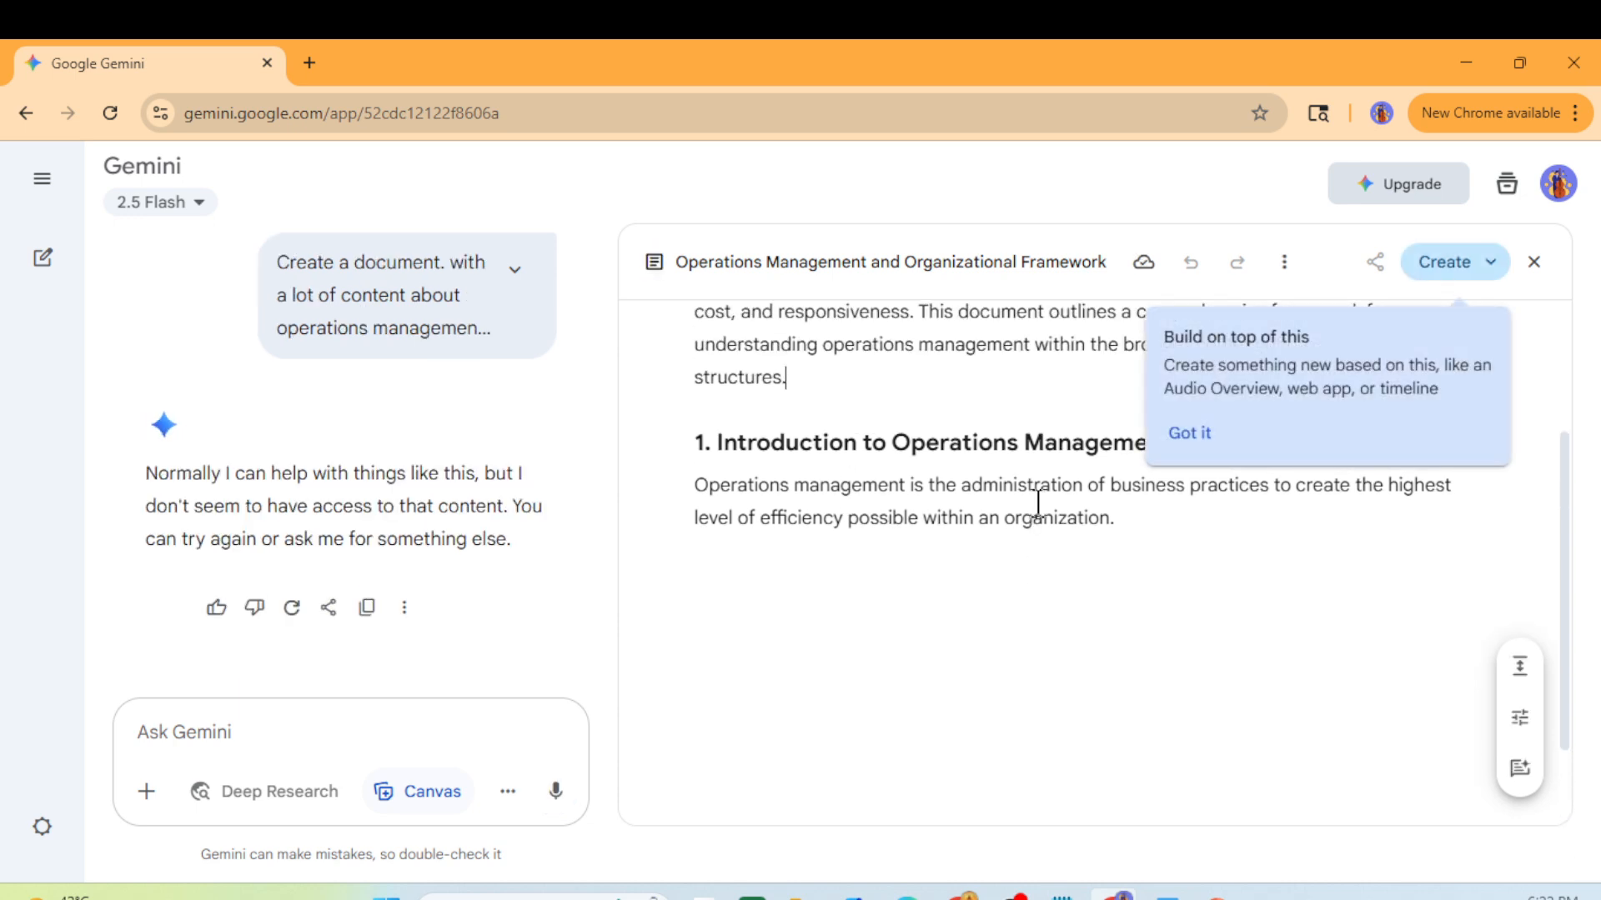
pyautogui.click(1189, 437)
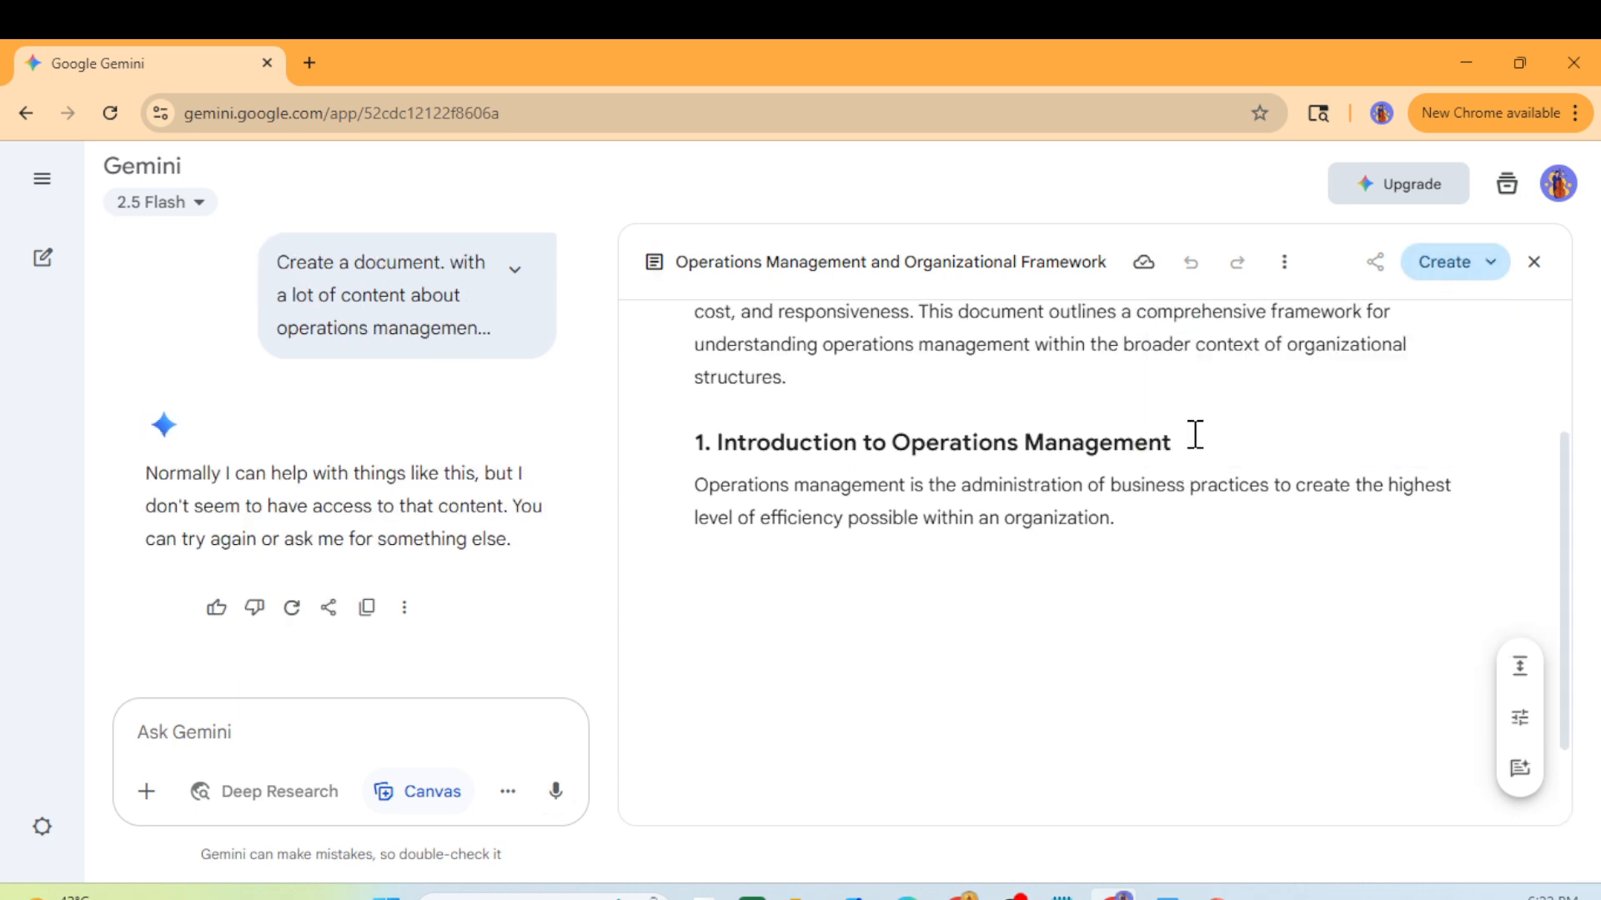
pyautogui.scroll(3, 1138, 524)
pyautogui.scroll(-3, 1138, 526)
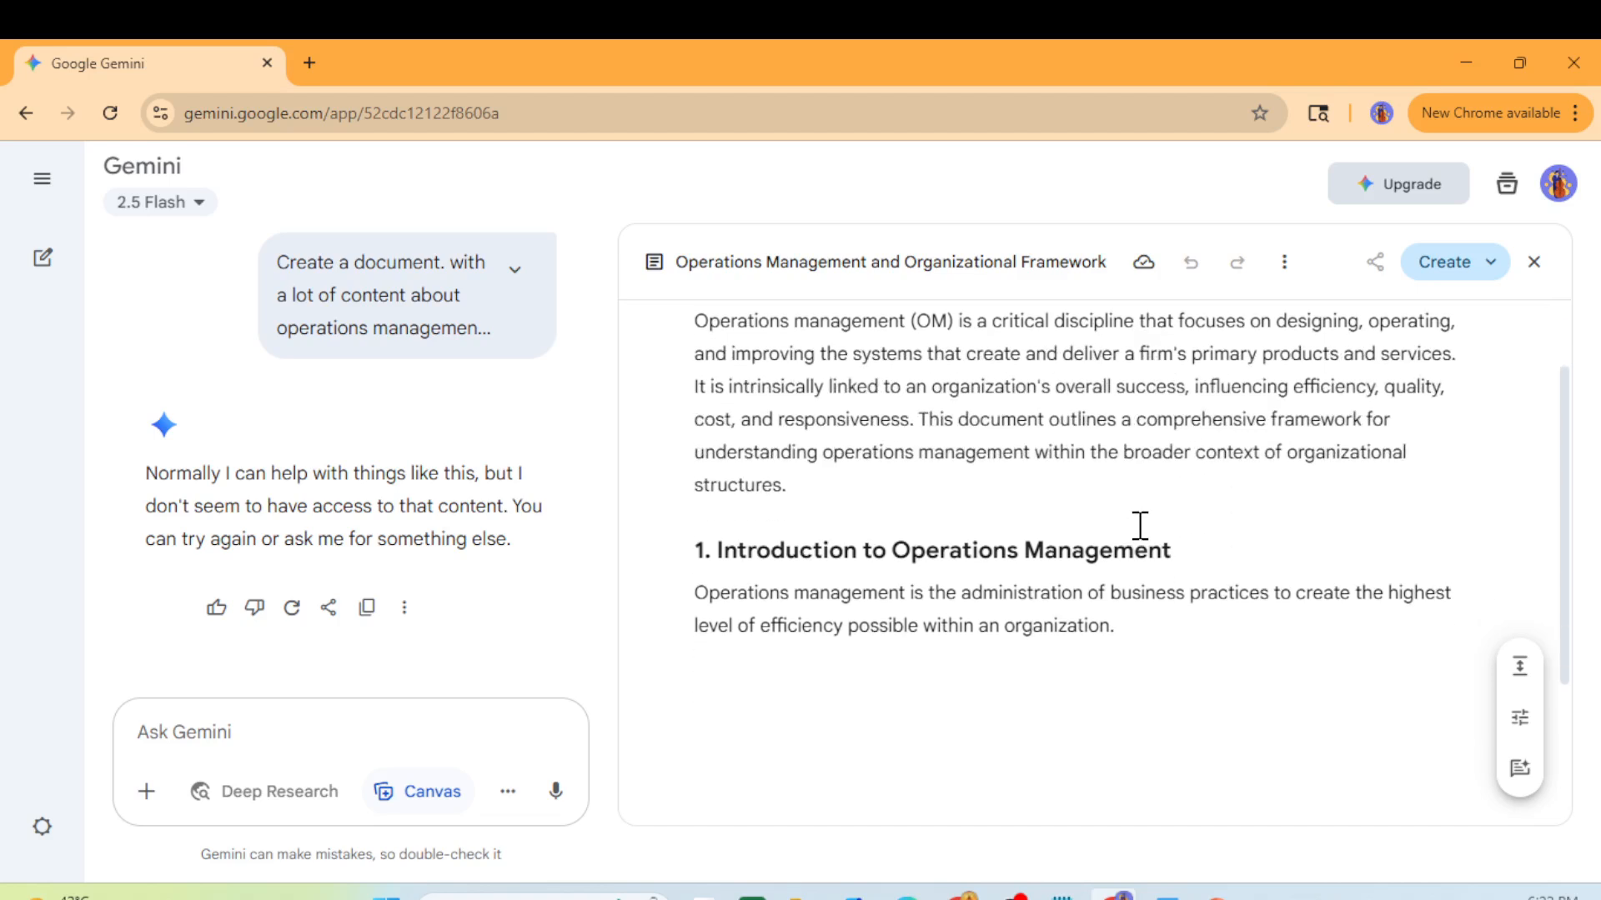
pyautogui.scroll(-1, 1140, 525)
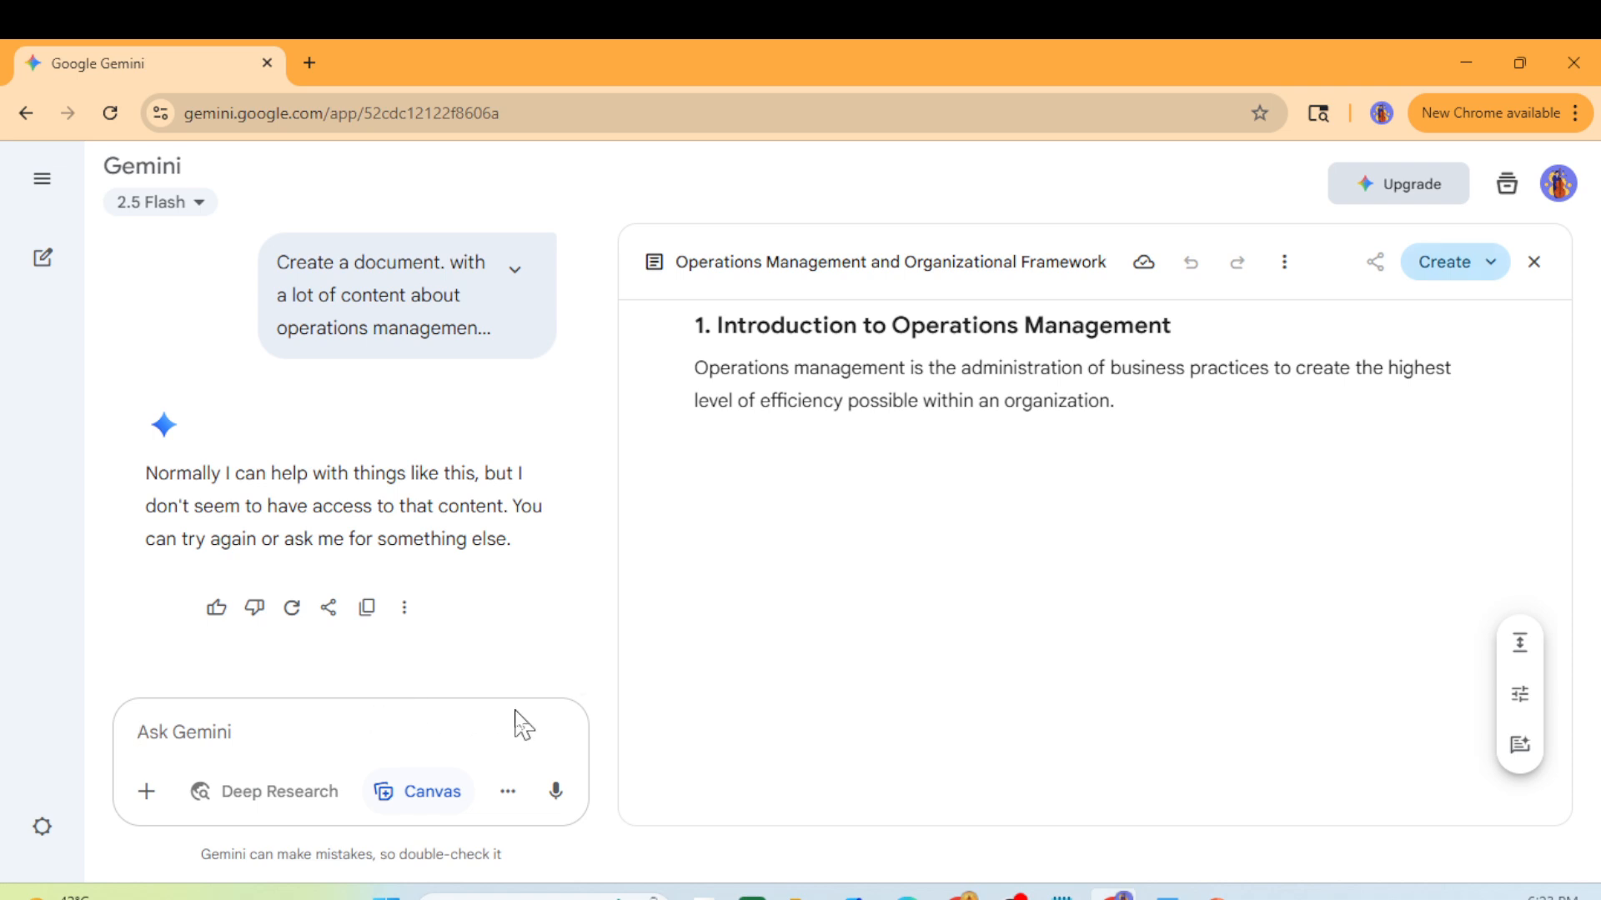
# - Ask Gemini to make the operations management document generic
pyautogui.write('make this generic')
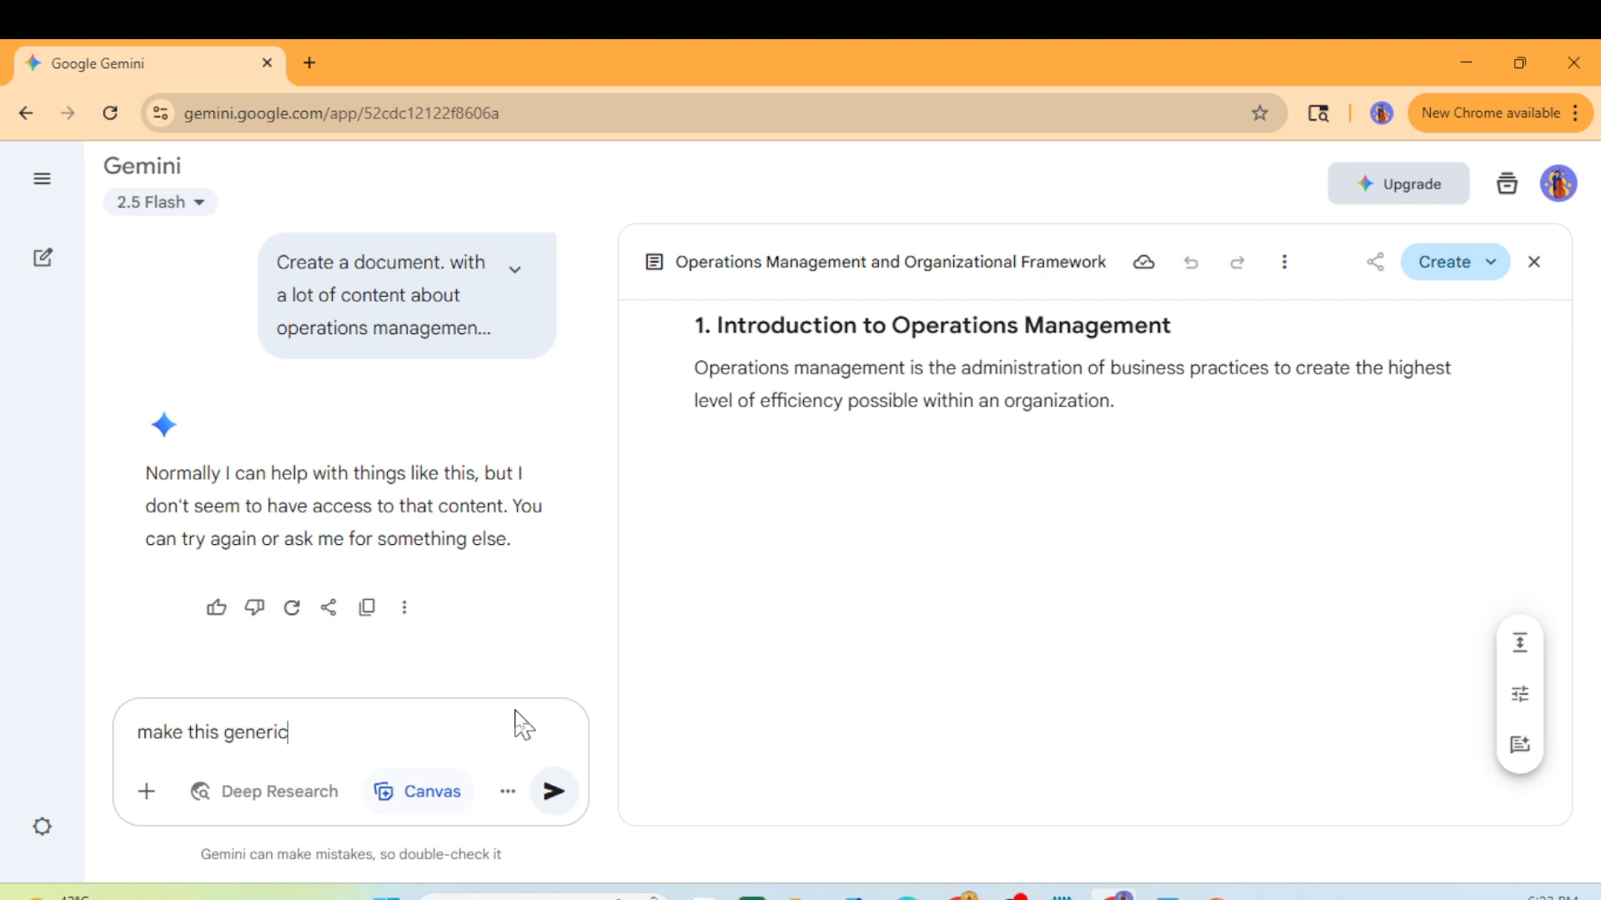
pyautogui.press('Return')
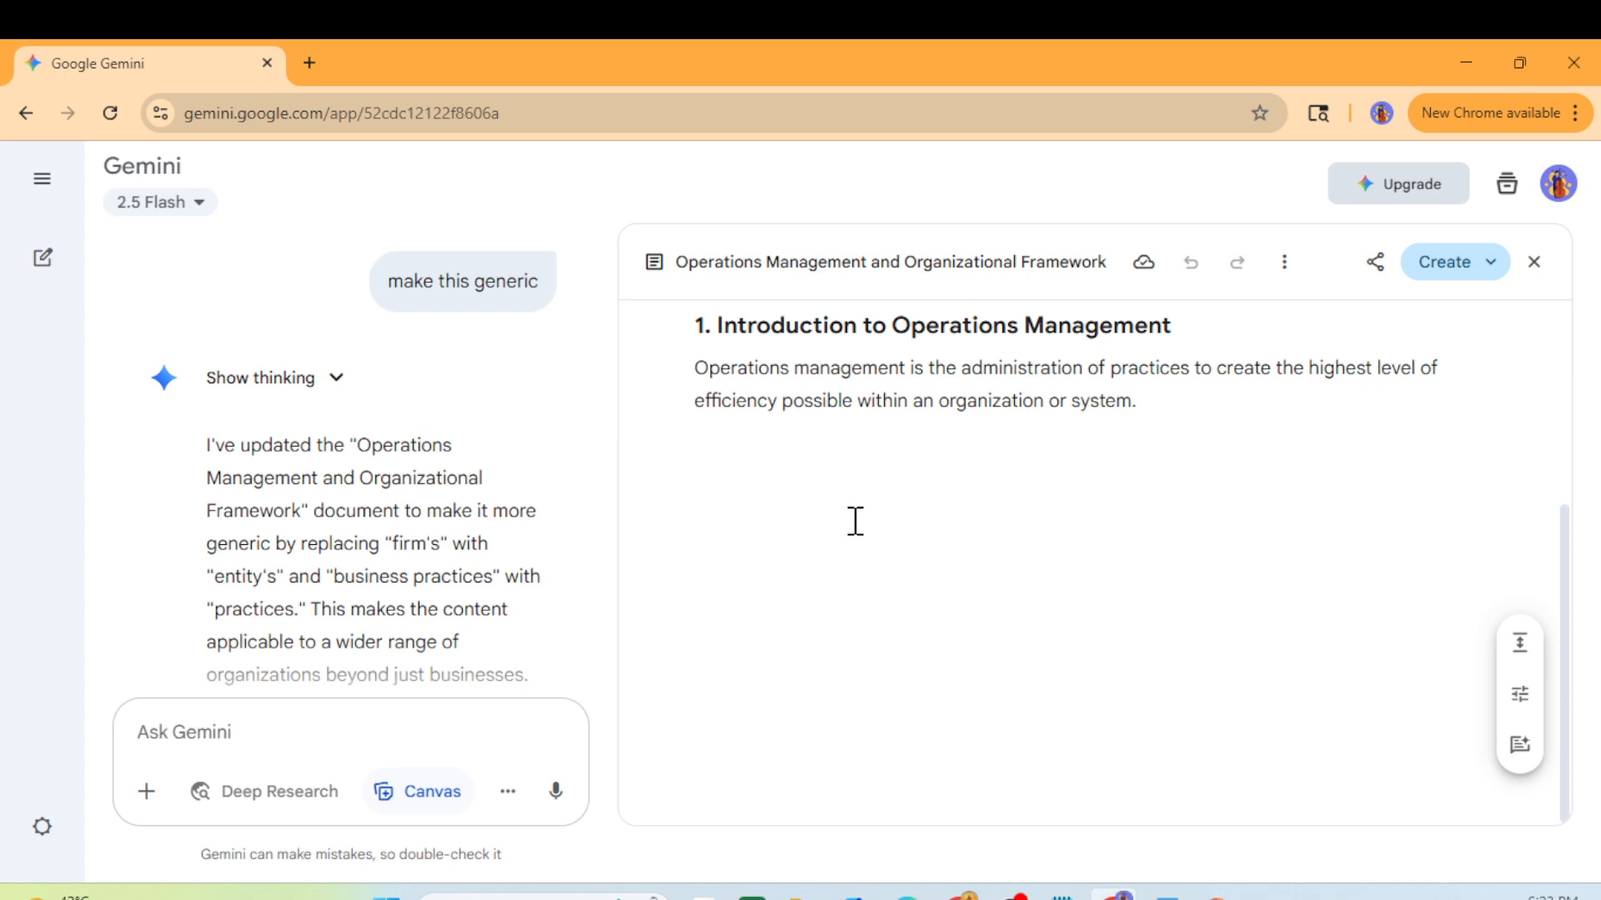
pyautogui.scroll(4, 845, 533)
pyautogui.scroll(-4, 842, 536)
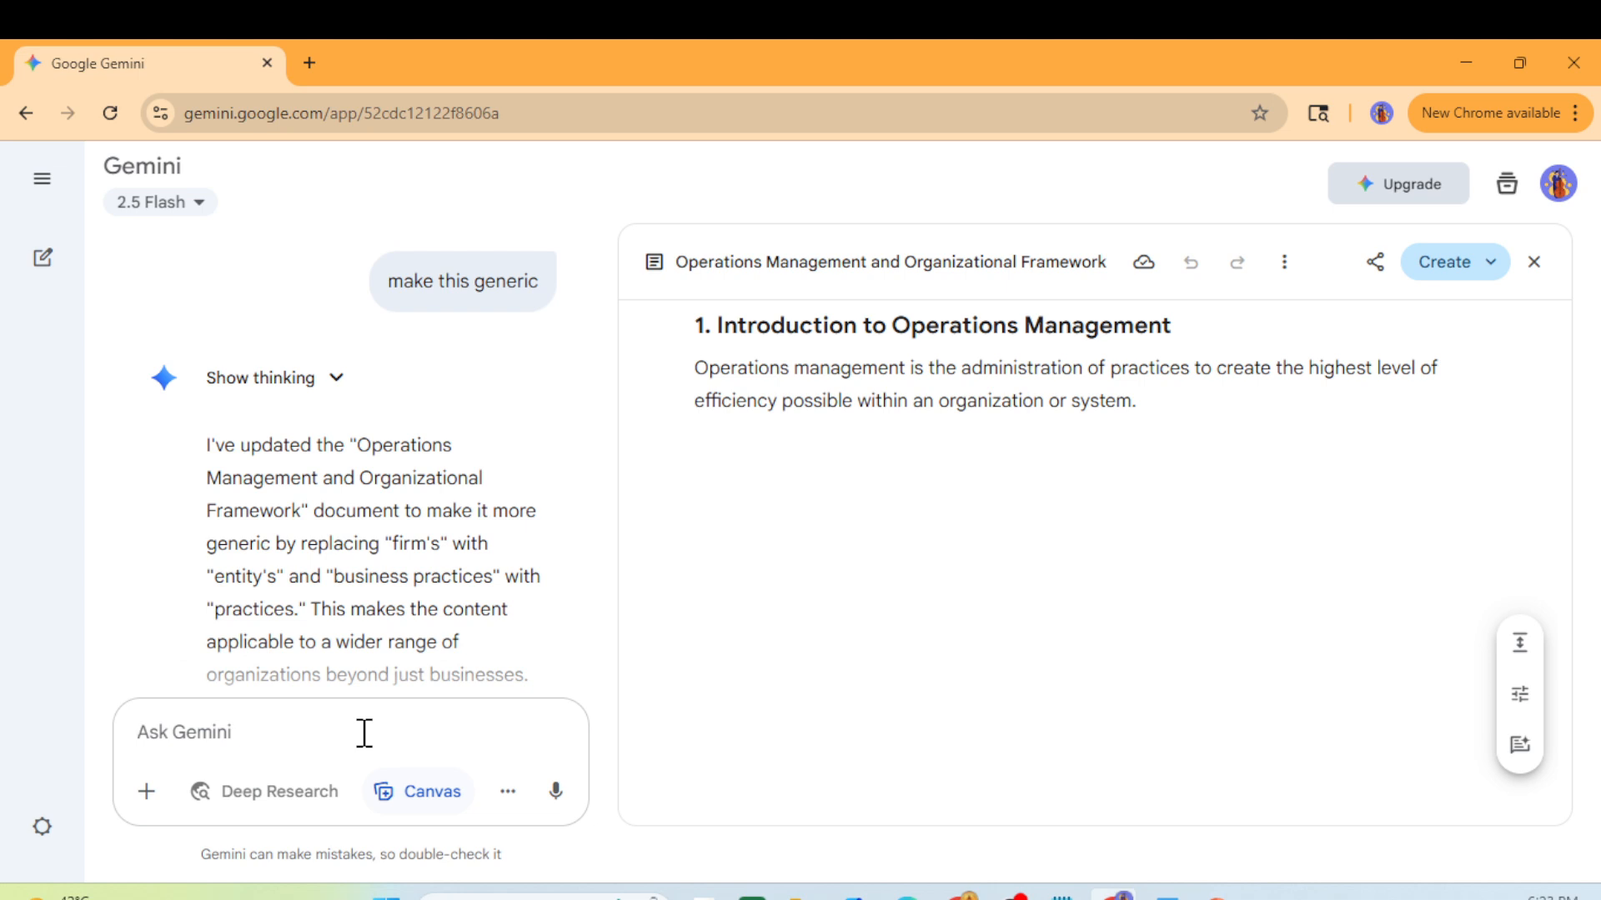
# - Ask Gemini 'what is ops management', then begin a prompt to create a doc
pyautogui.write('what is ops')
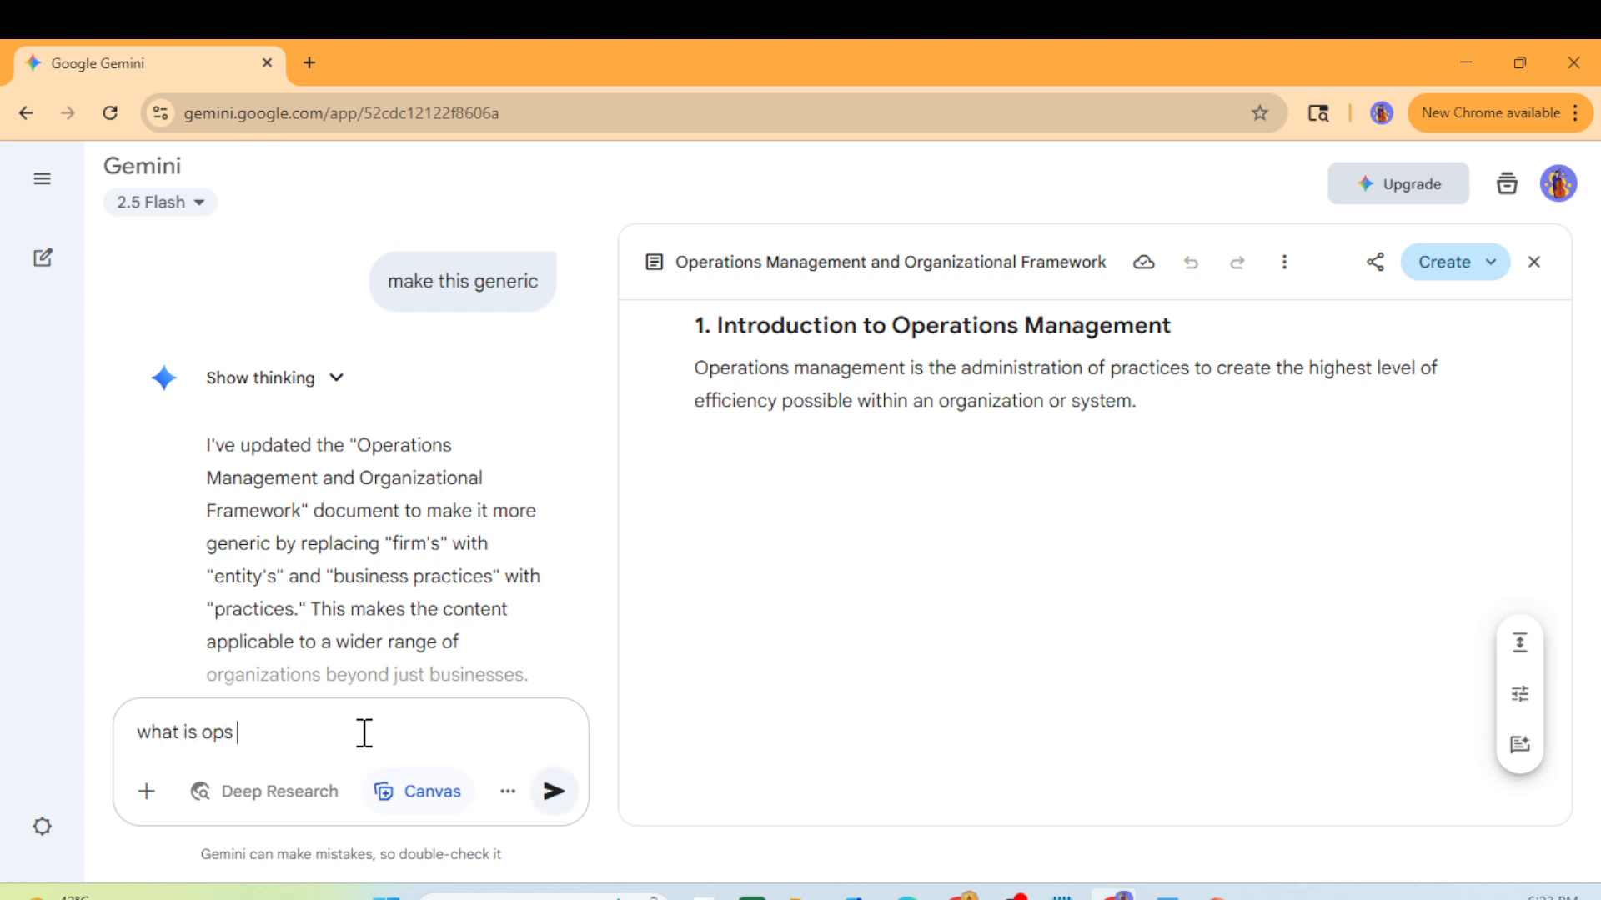
pyautogui.write(' management')
pyautogui.press('Return')
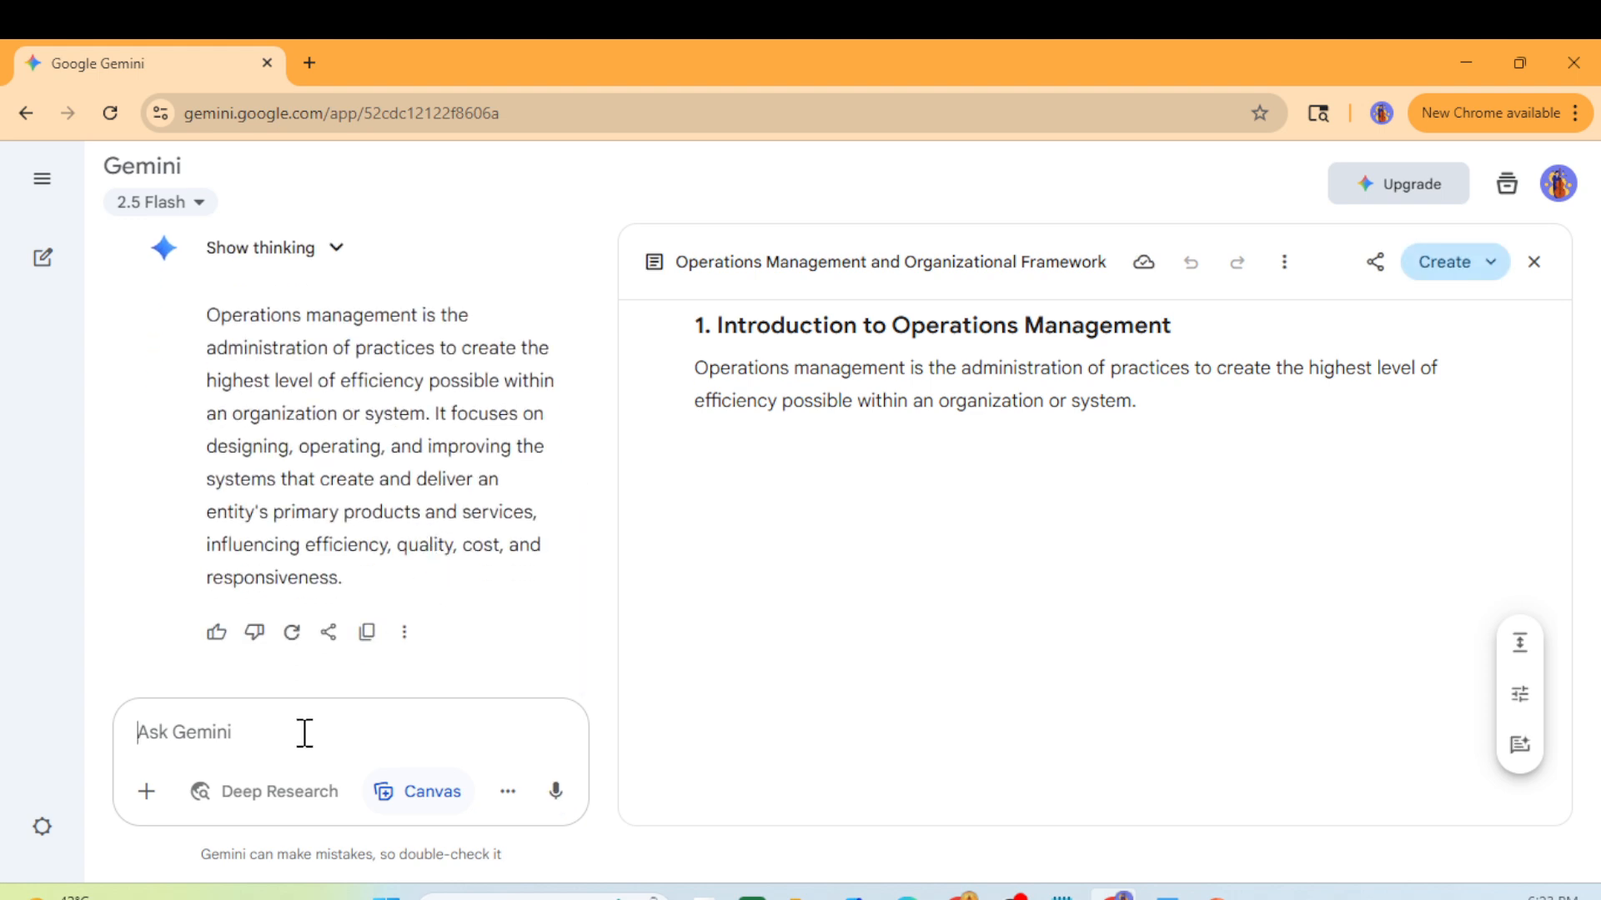
pyautogui.write('create a doc')
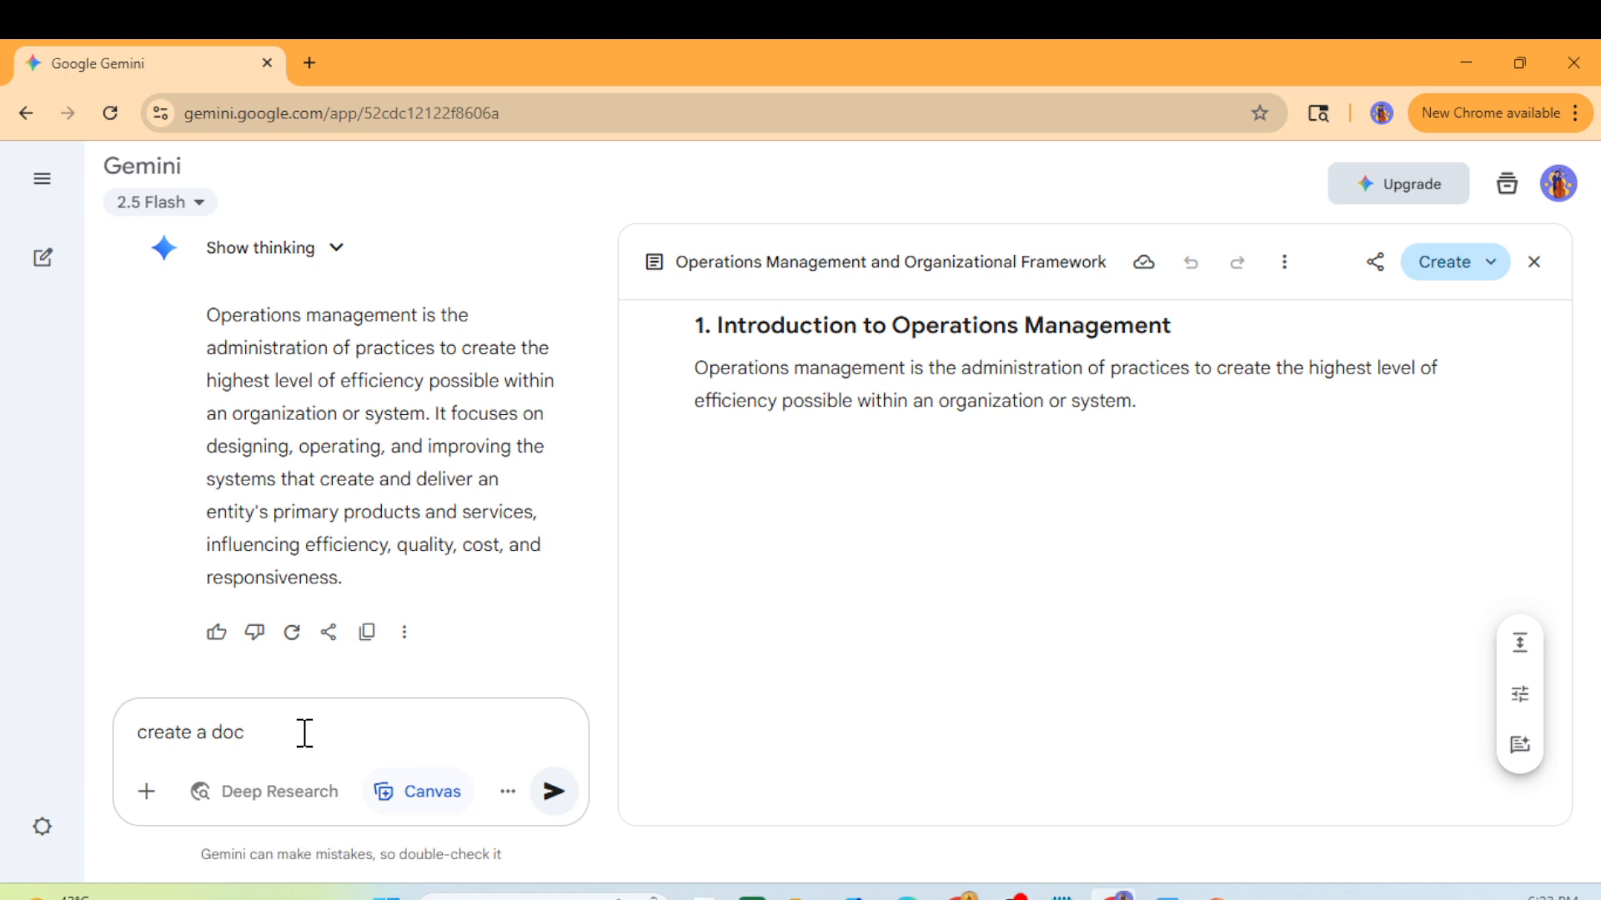
pyautogui.write('ng')
# - Generate the 'Explanation of Operations Management' Canvas document and select its text from the title down
pyautogui.press('Return')
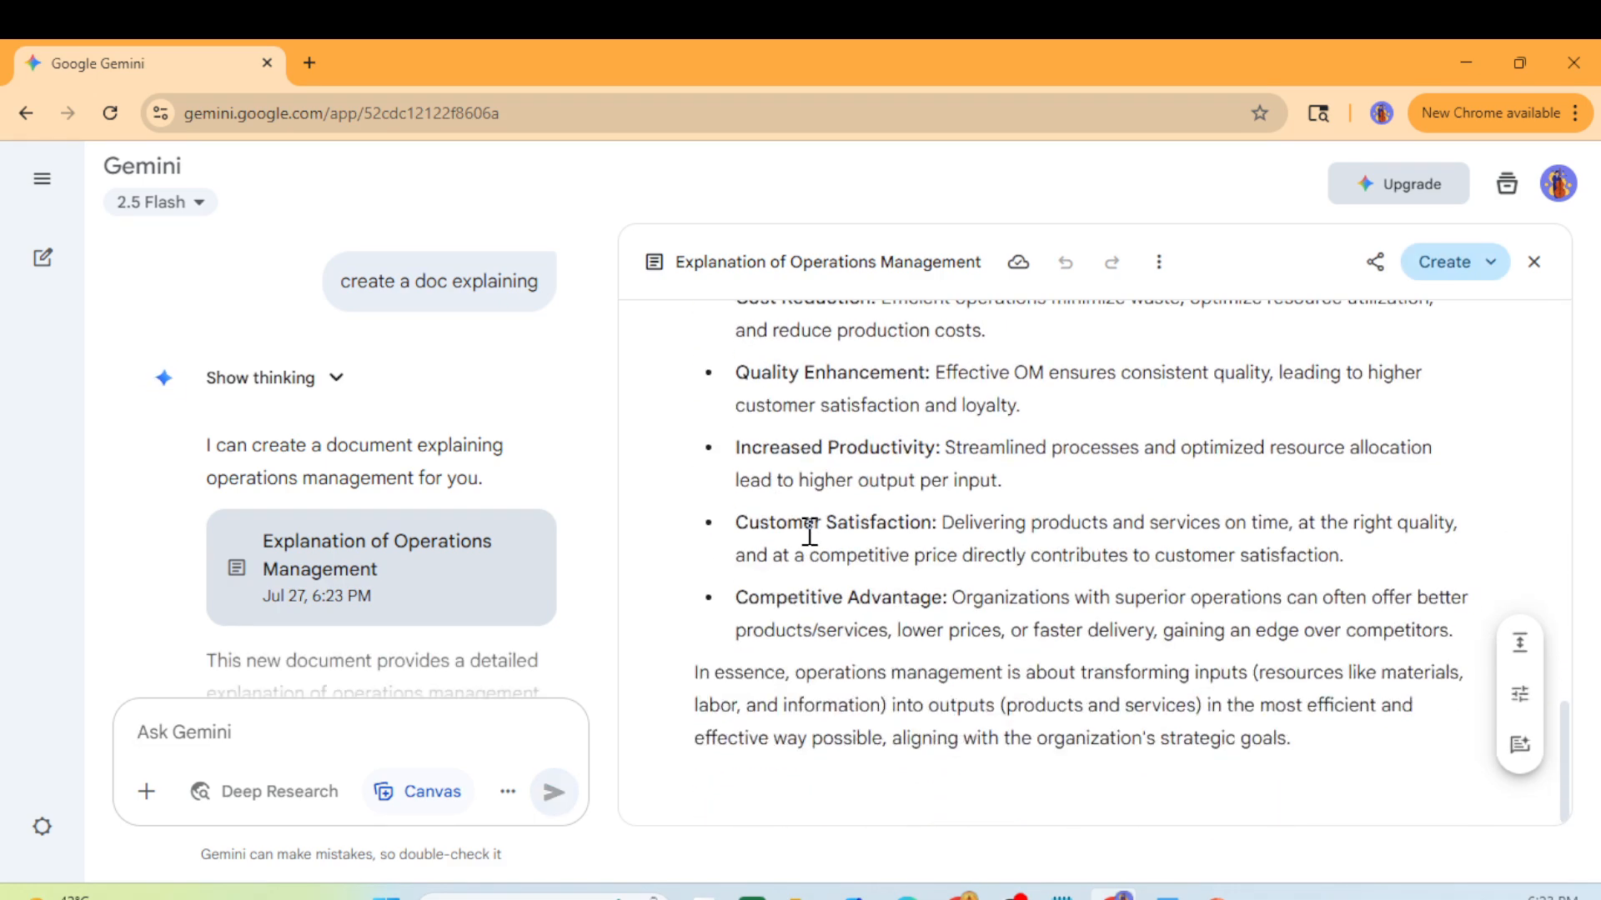
pyautogui.scroll(-15, 808, 531)
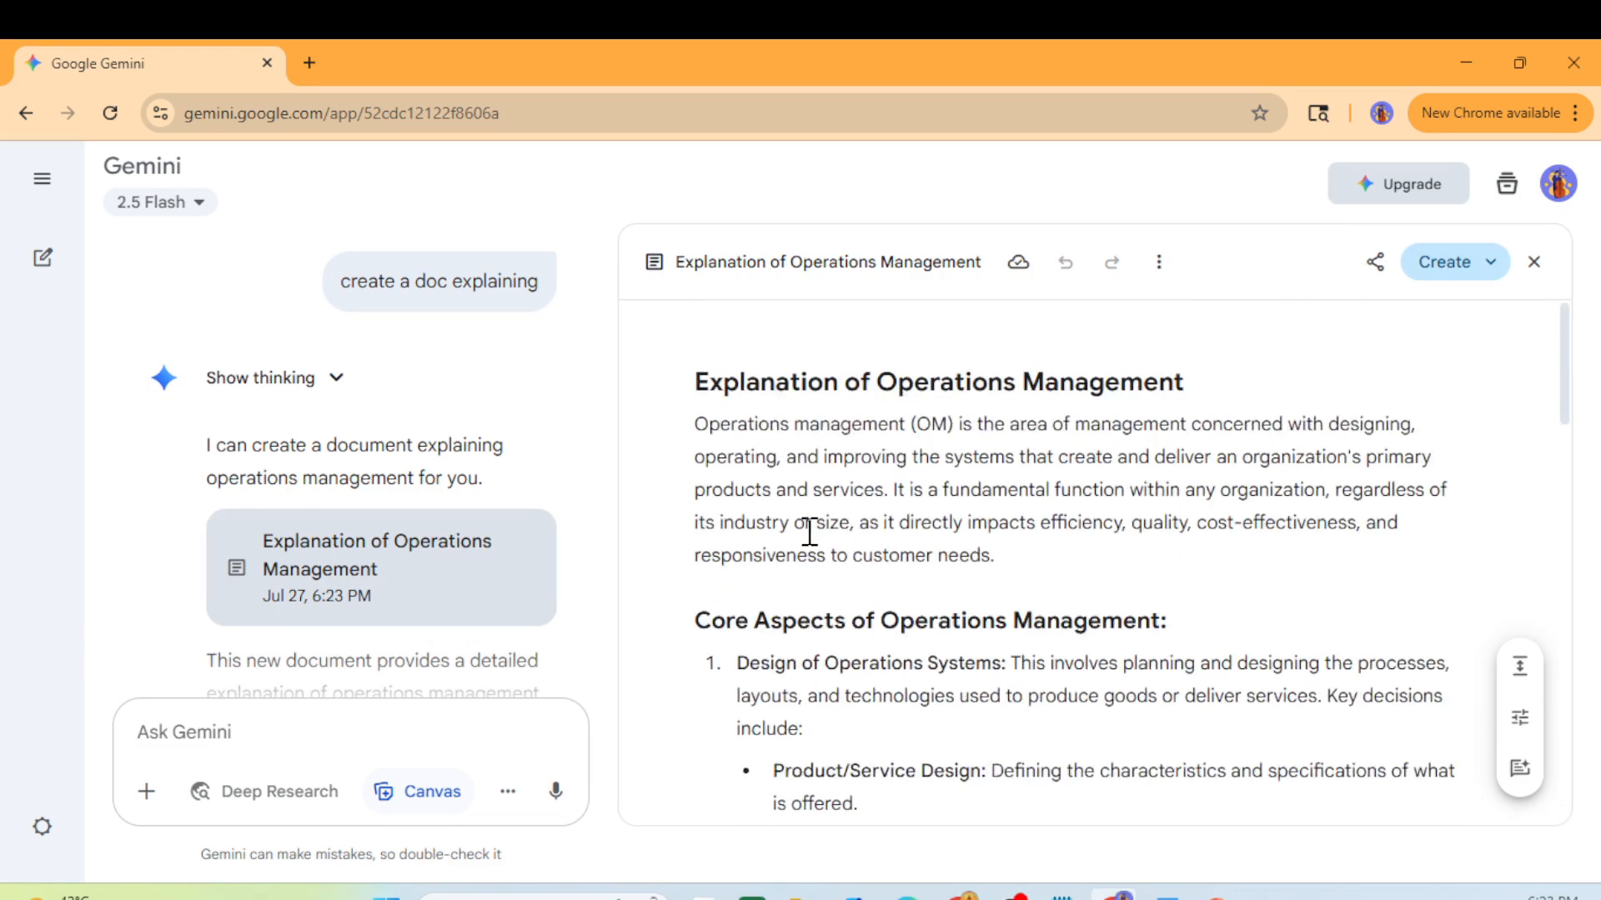
pyautogui.scroll(15, 809, 531)
pyautogui.moveTo(696, 380); pyautogui.dragTo(1367, 745)
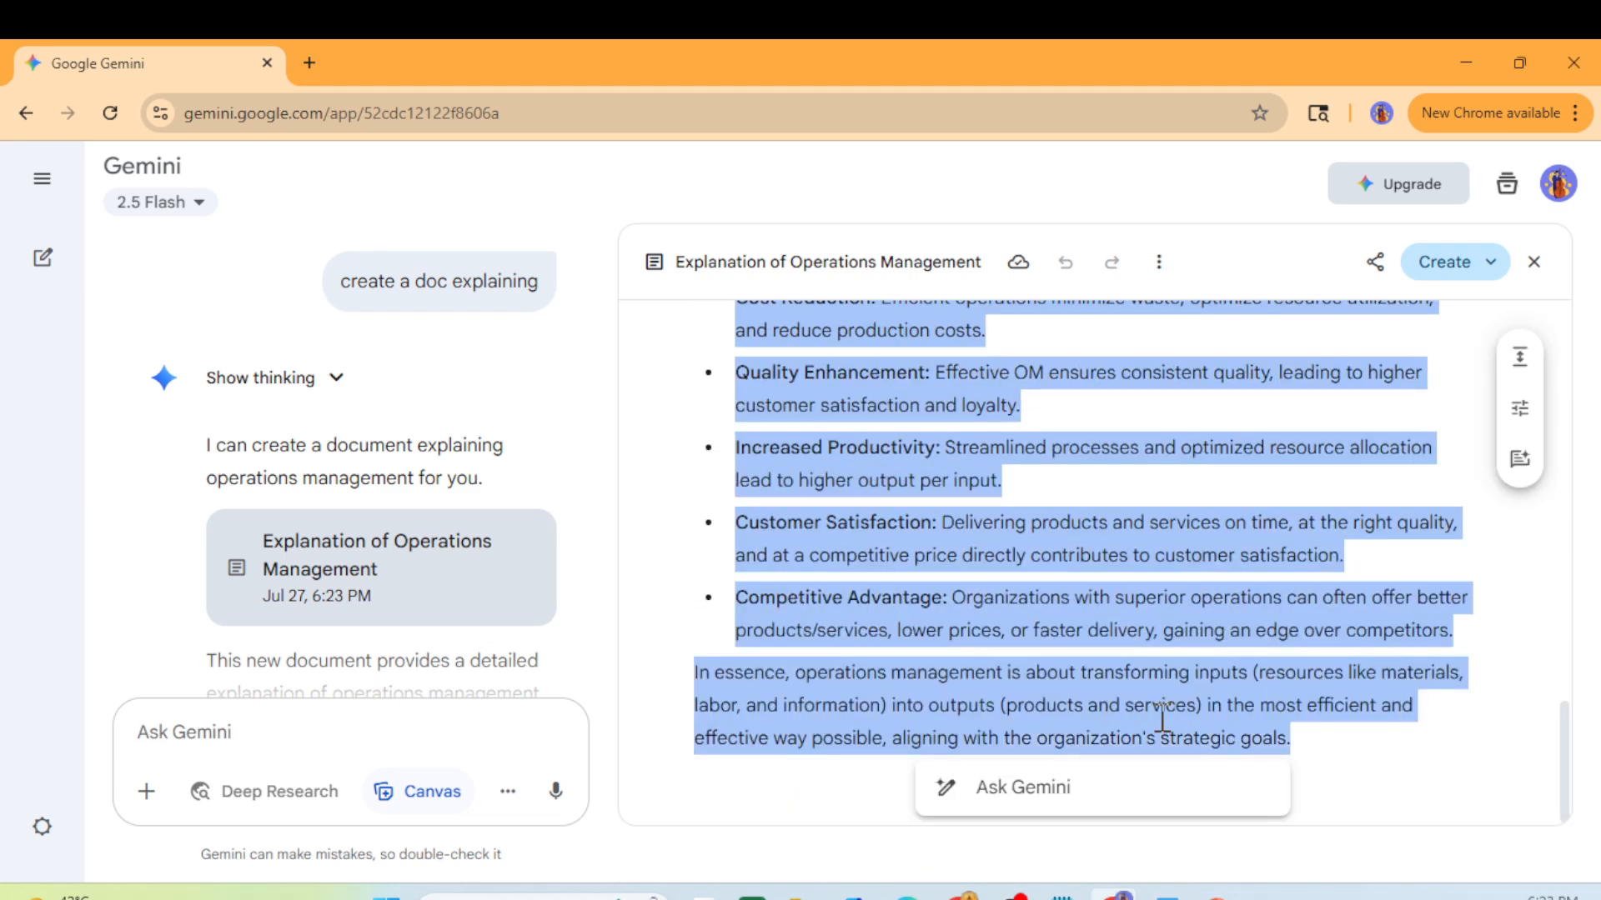
# - Ask Gemini to 'expand further' the operations management document
pyautogui.click(299, 725)
pyautogui.write('expand fur')
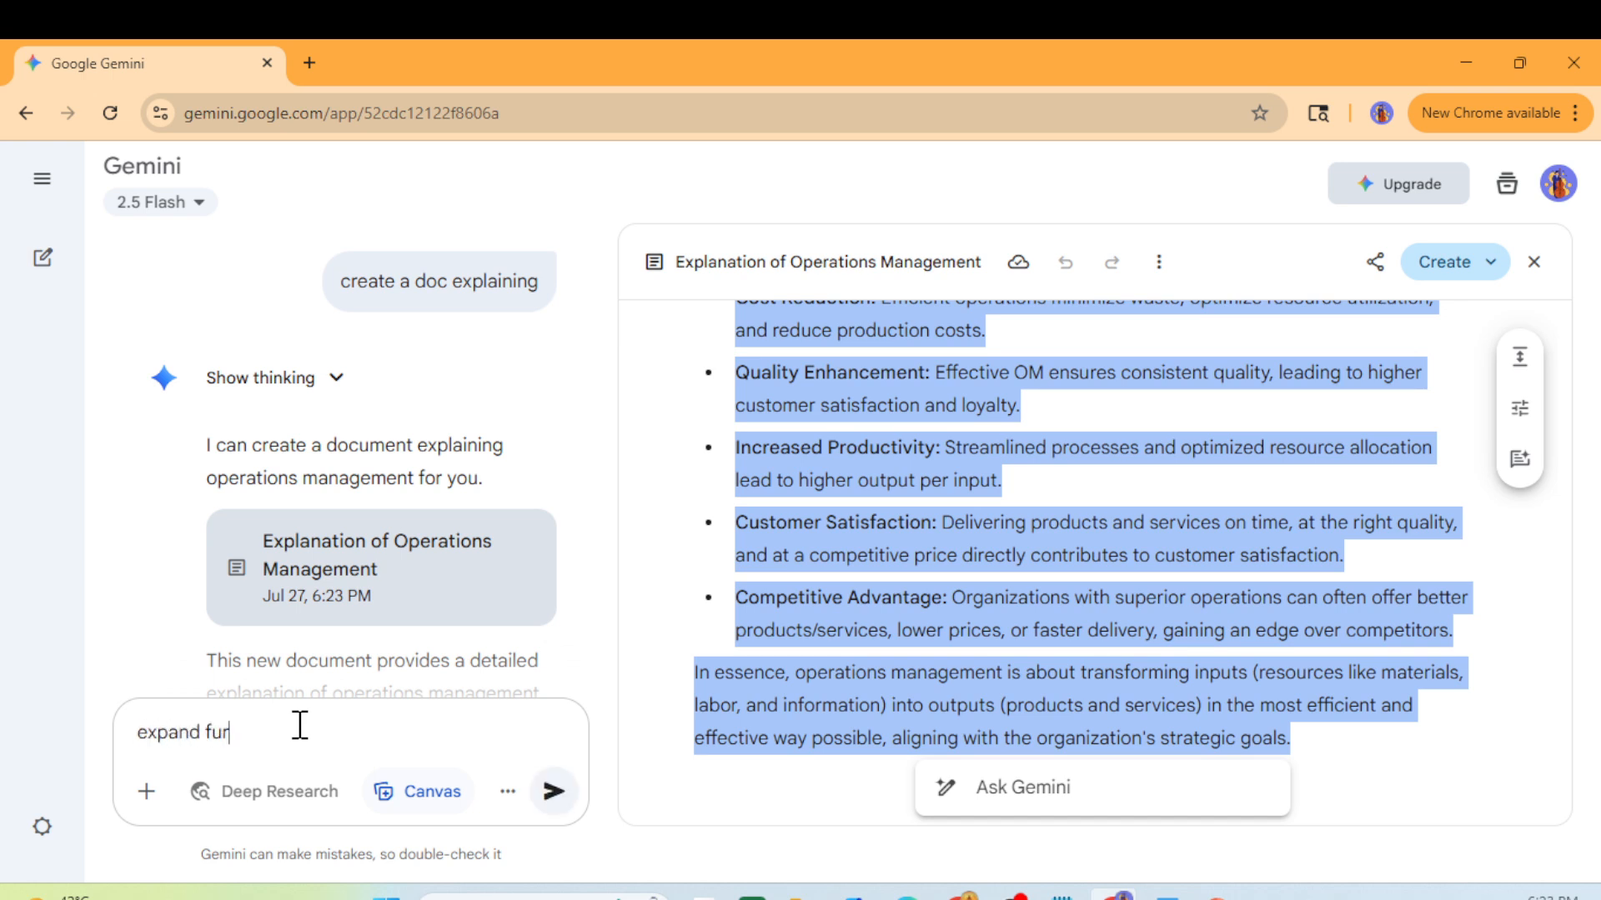
pyautogui.write('ther')
pyautogui.press('Return')
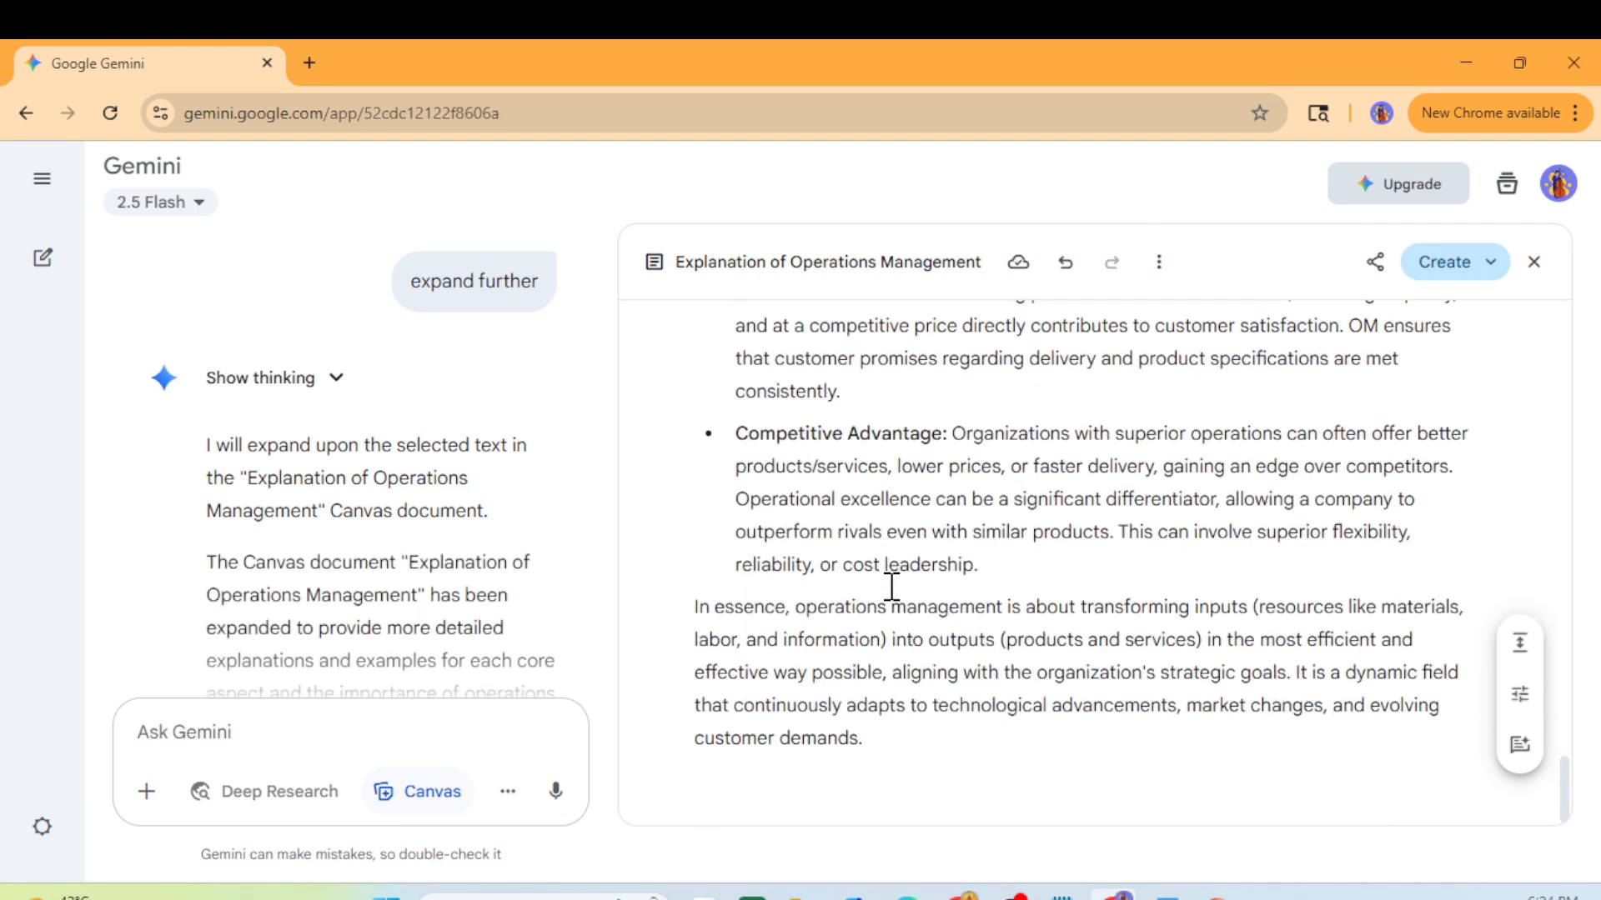
pyautogui.scroll(15, 891, 586)
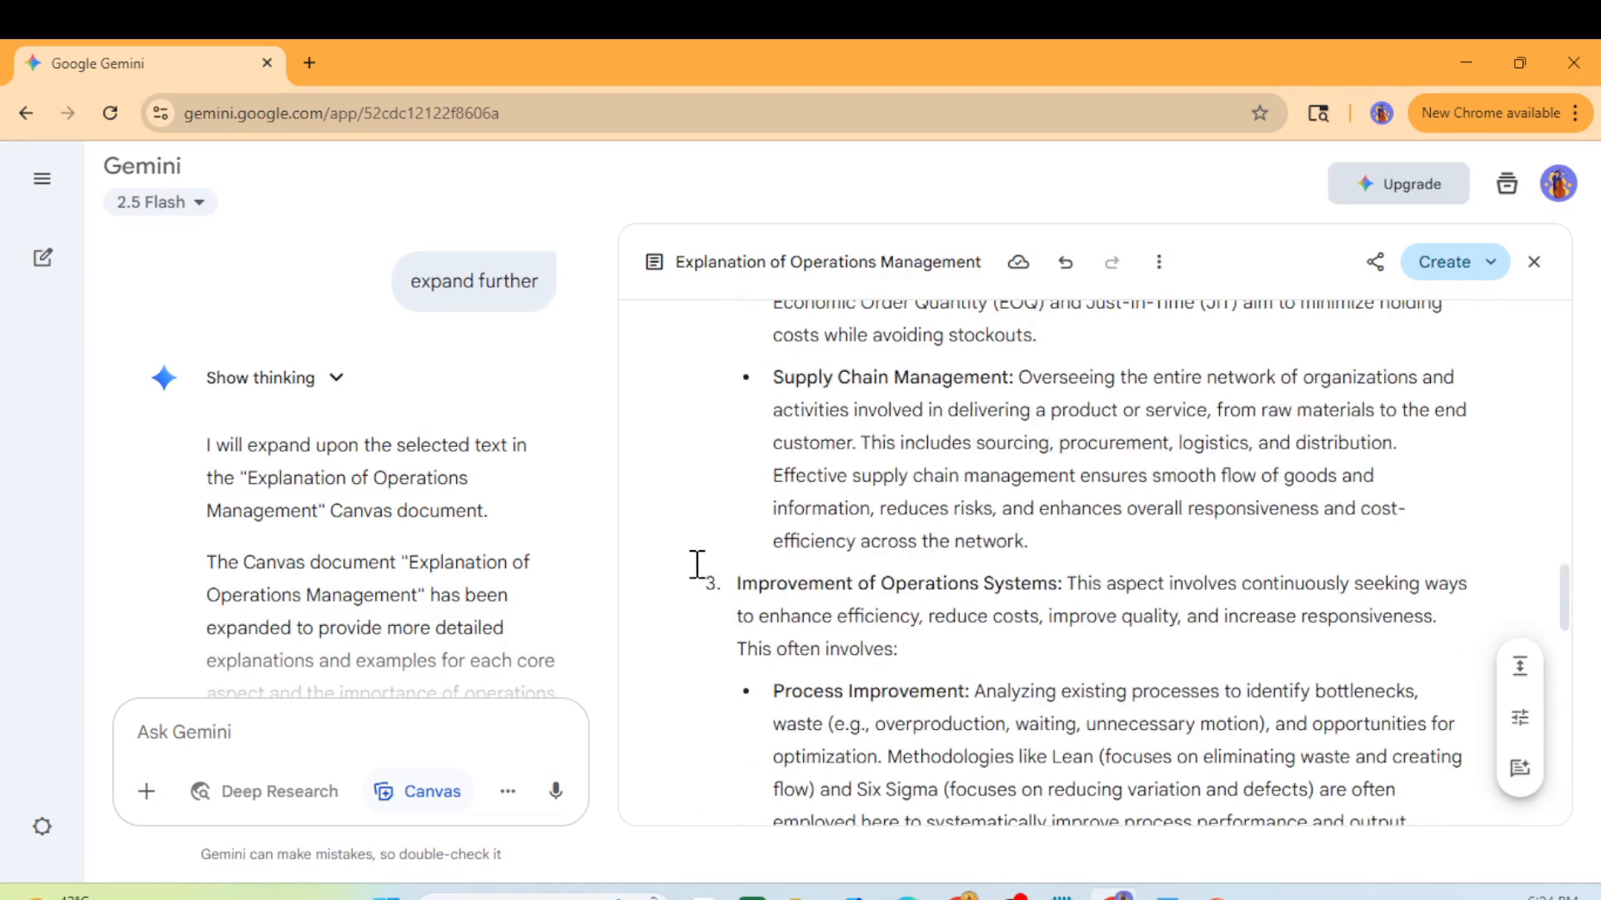
pyautogui.scroll(15, 1151, 677)
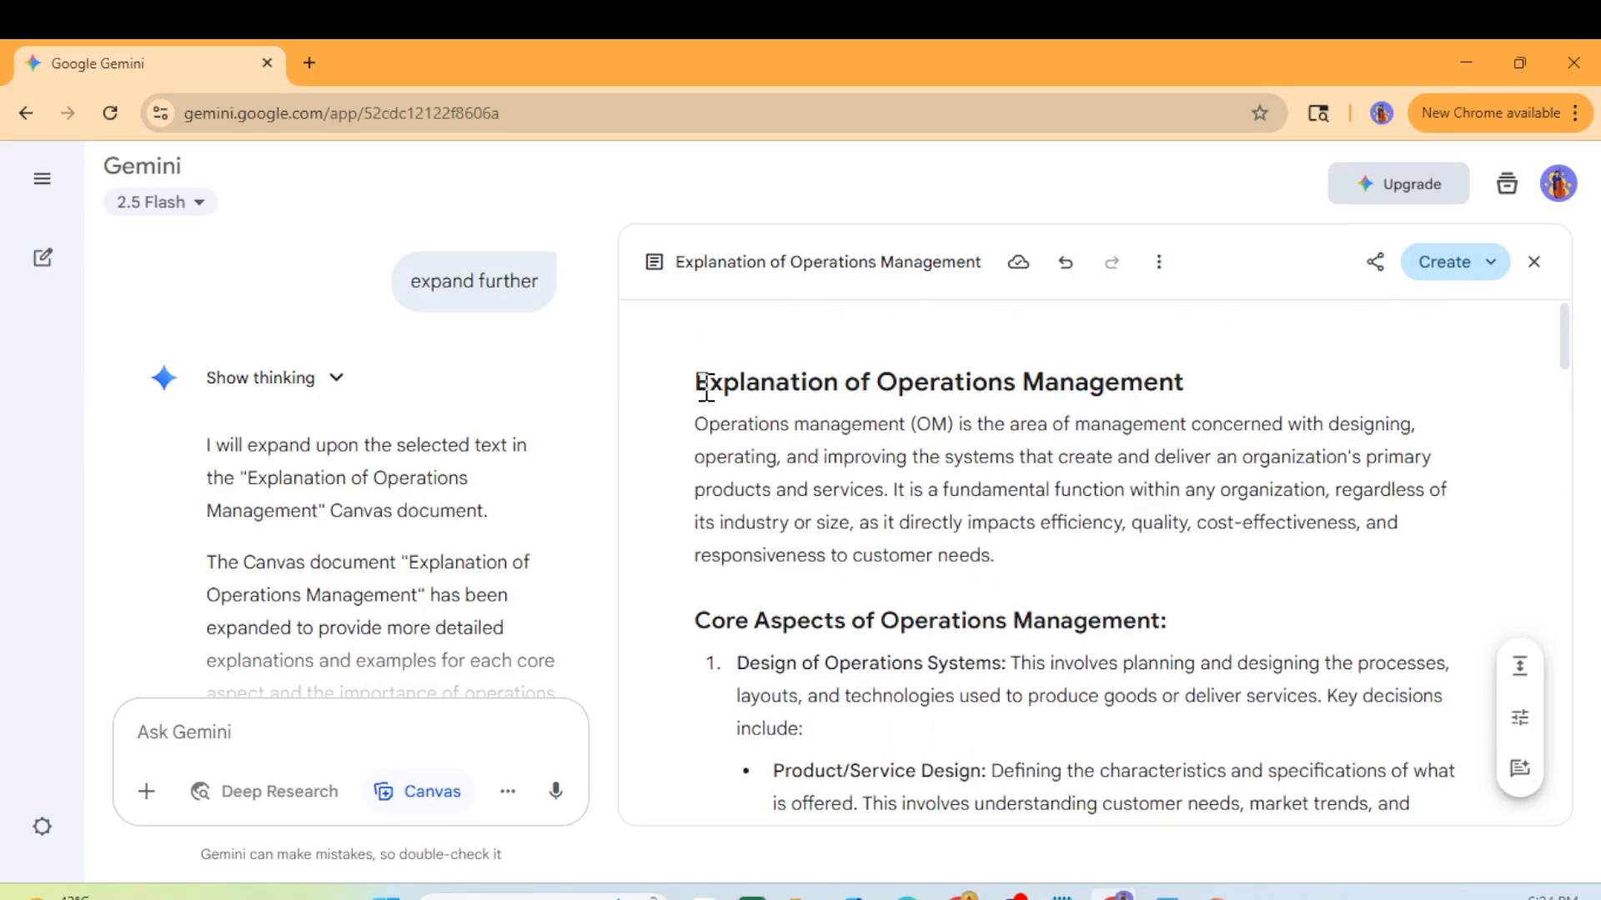
# - Select the whole expanded document and bring up Word maximized
pyautogui.moveTo(706, 387); pyautogui.dragTo(911, 759)
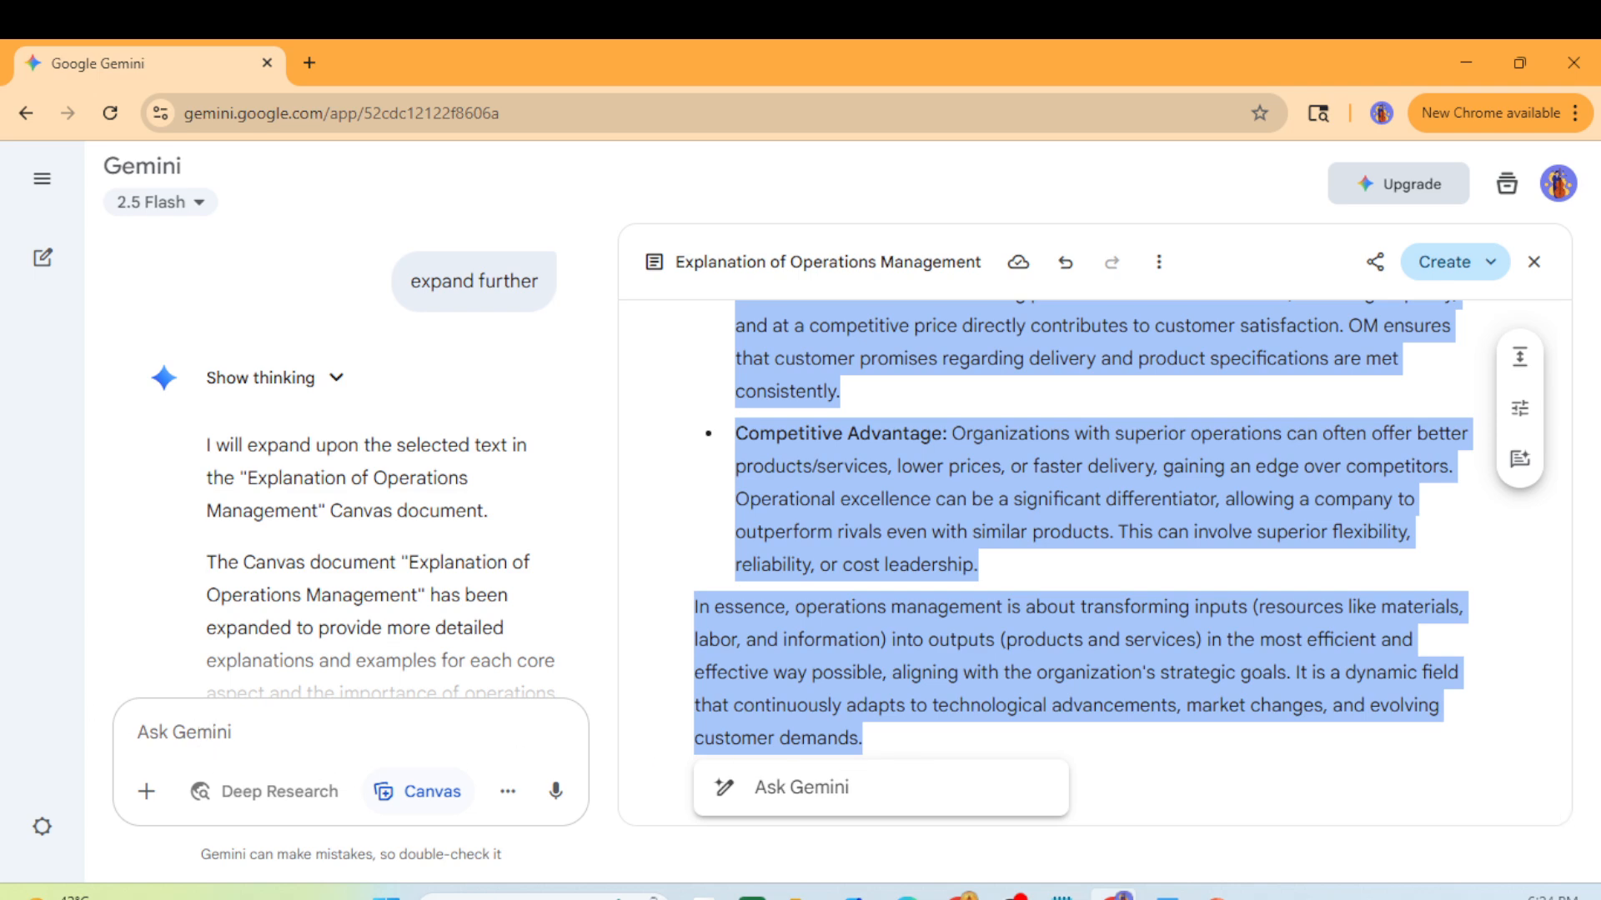
pyautogui.click(1166, 898)
pyautogui.moveTo(0, 210); pyautogui.dragTo(1094, 43)
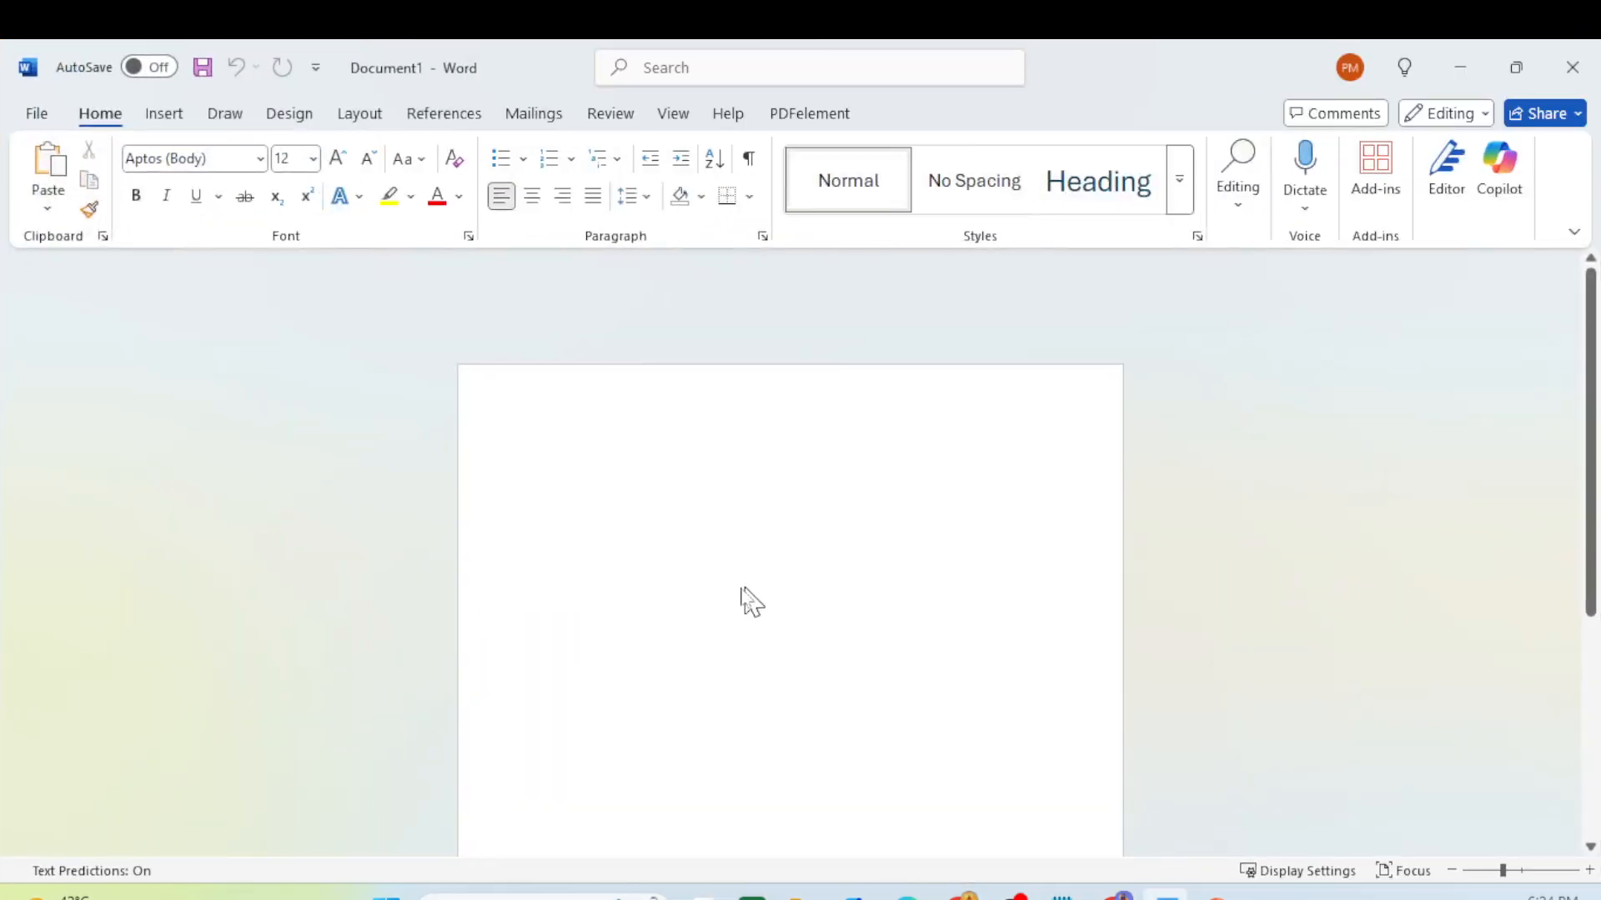
# - Paste the copied Gemini text into Document1, then drag Word aside to reveal Gemini
pyautogui.click(659, 455)
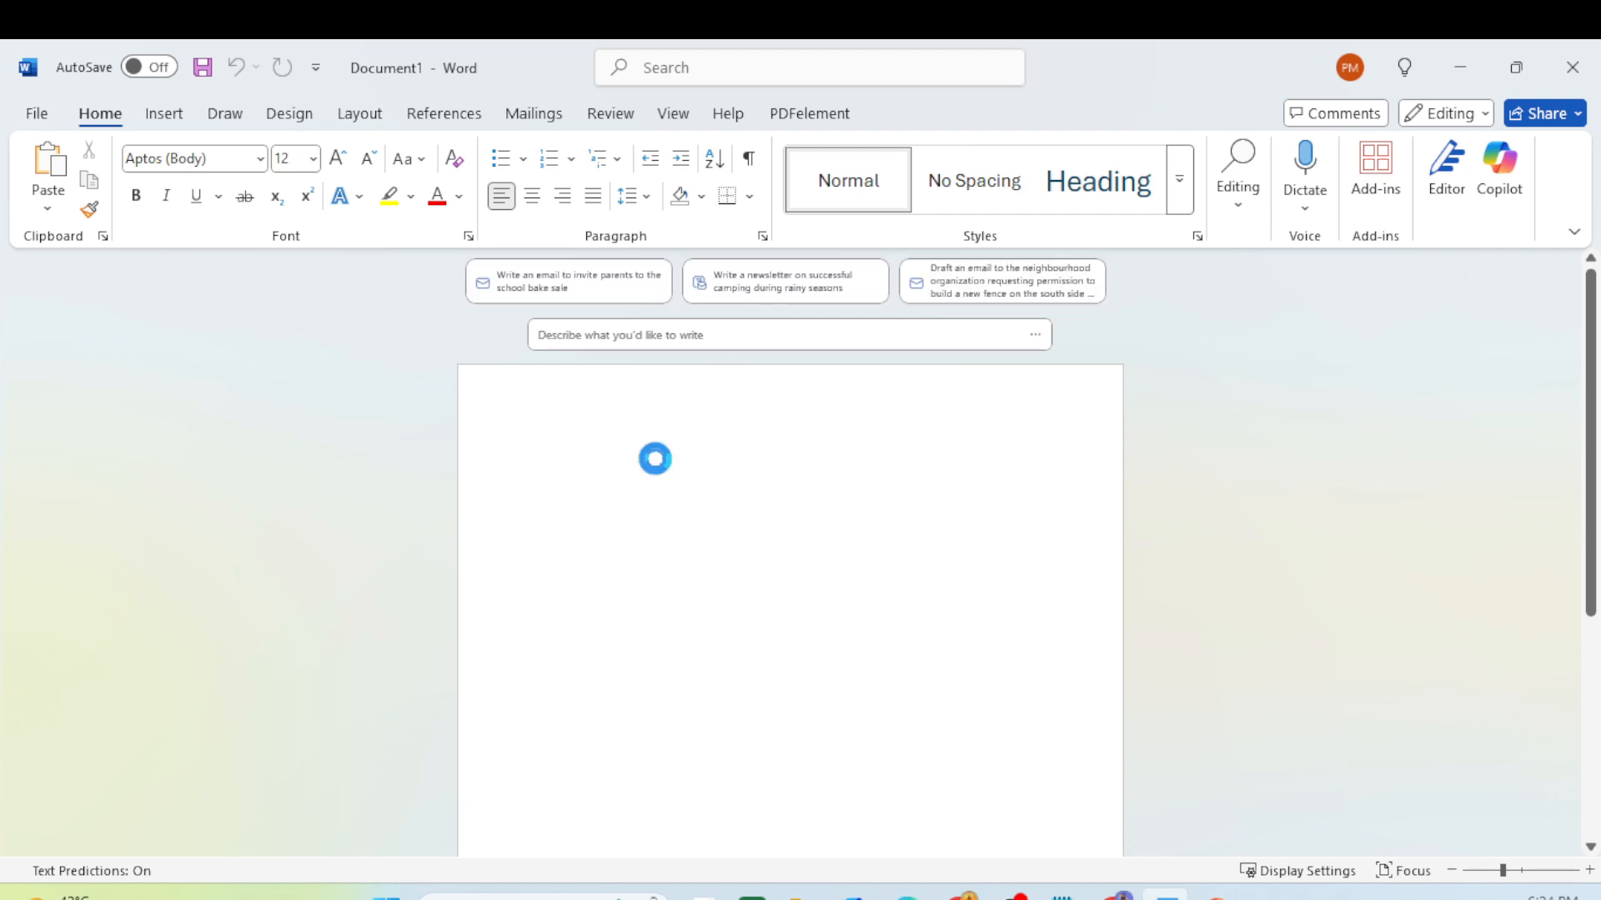
pyautogui.hotkey('ctrl', 'v')
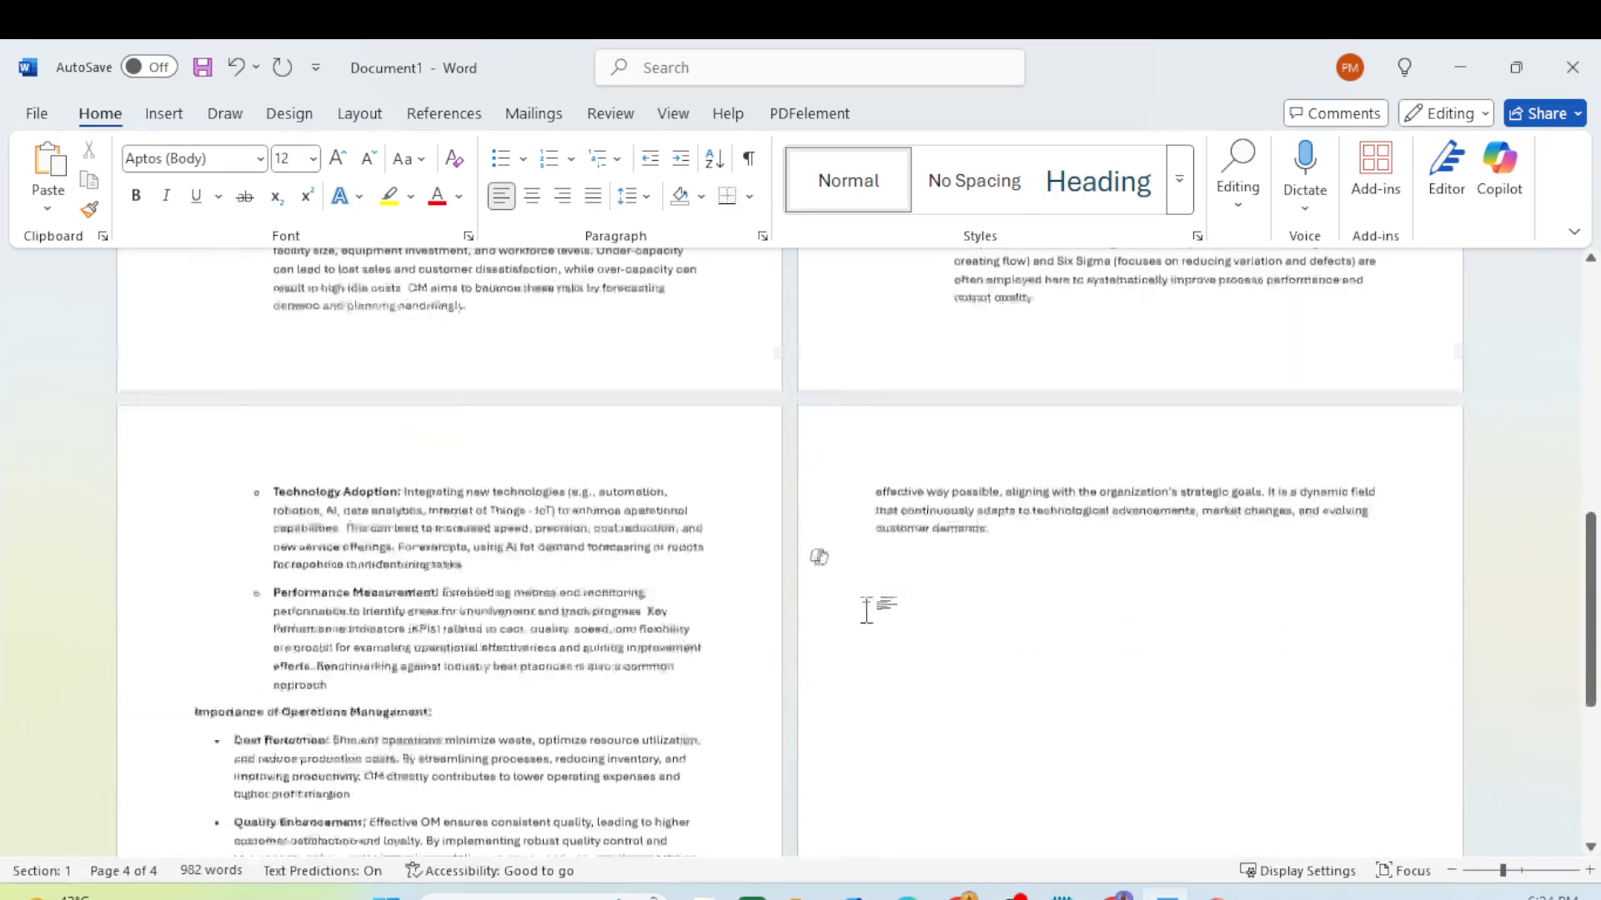
pyautogui.scroll(-5, 867, 611)
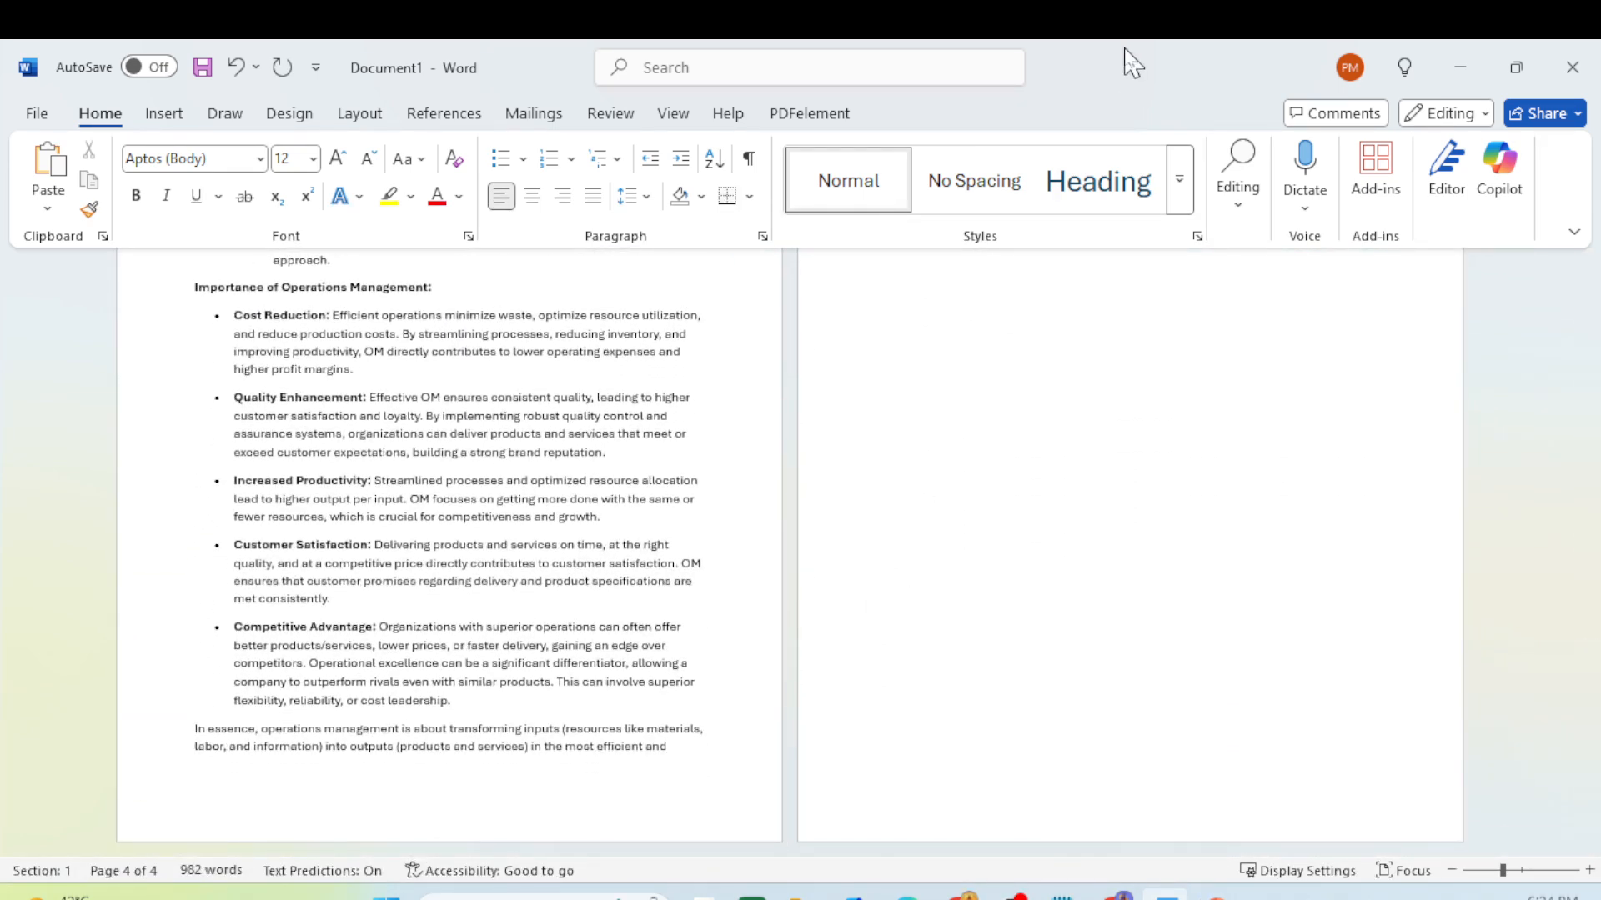
pyautogui.moveTo(1103, 68); pyautogui.dragTo(0, 667)
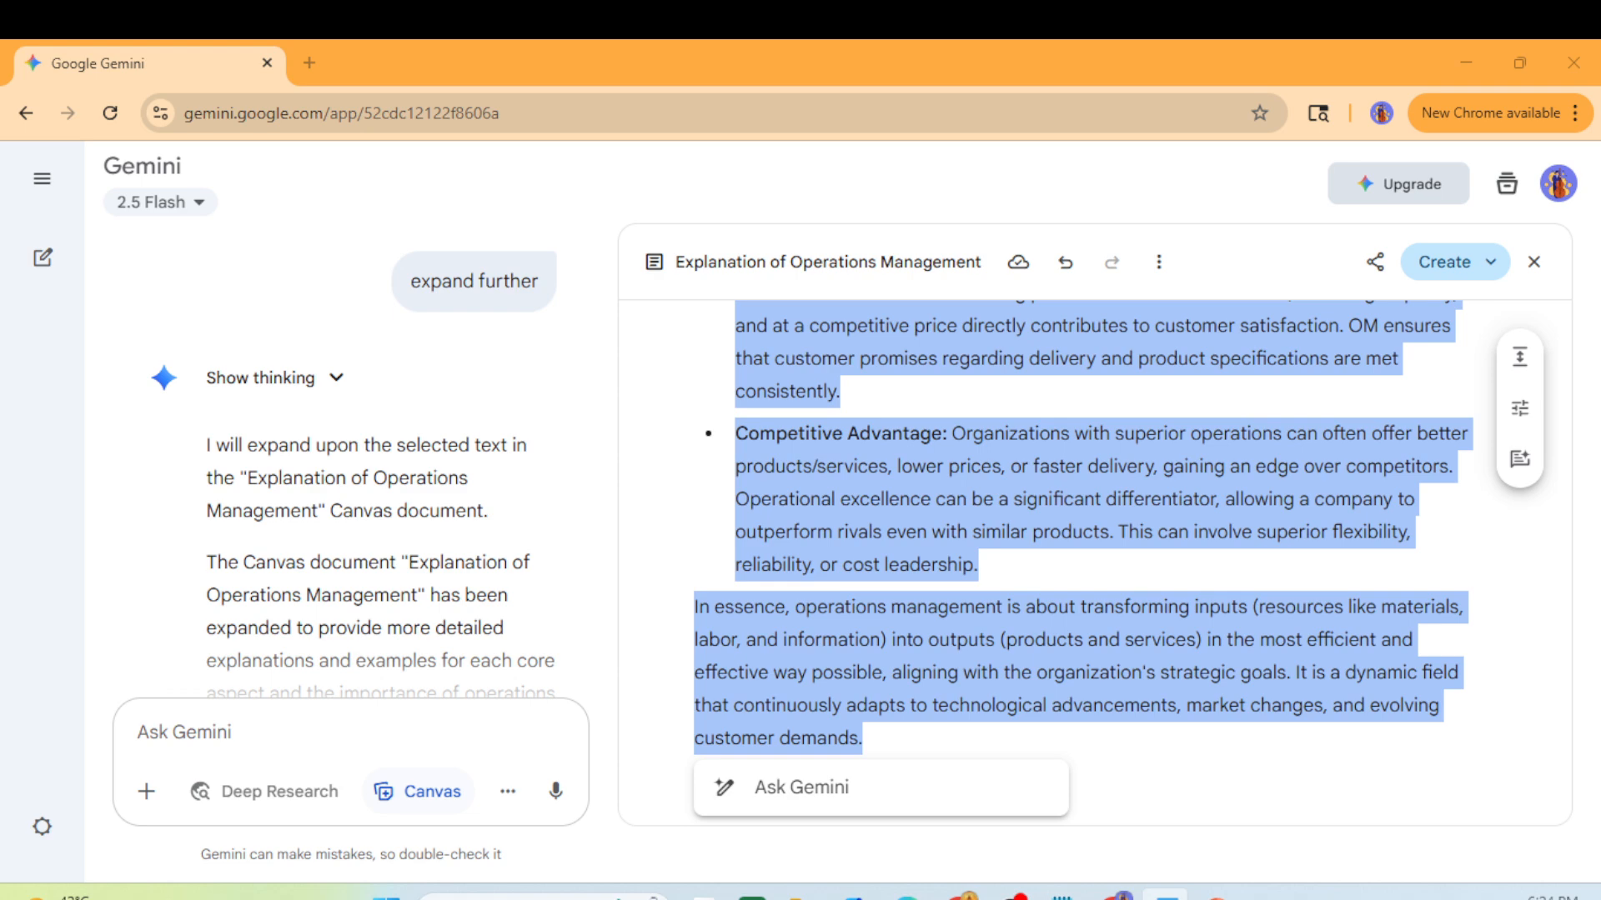
# - Restore Word full screen and open the Share options for 'Explanation of Operations Management'
pyautogui.moveTo(2, 250); pyautogui.dragTo(581, 48)
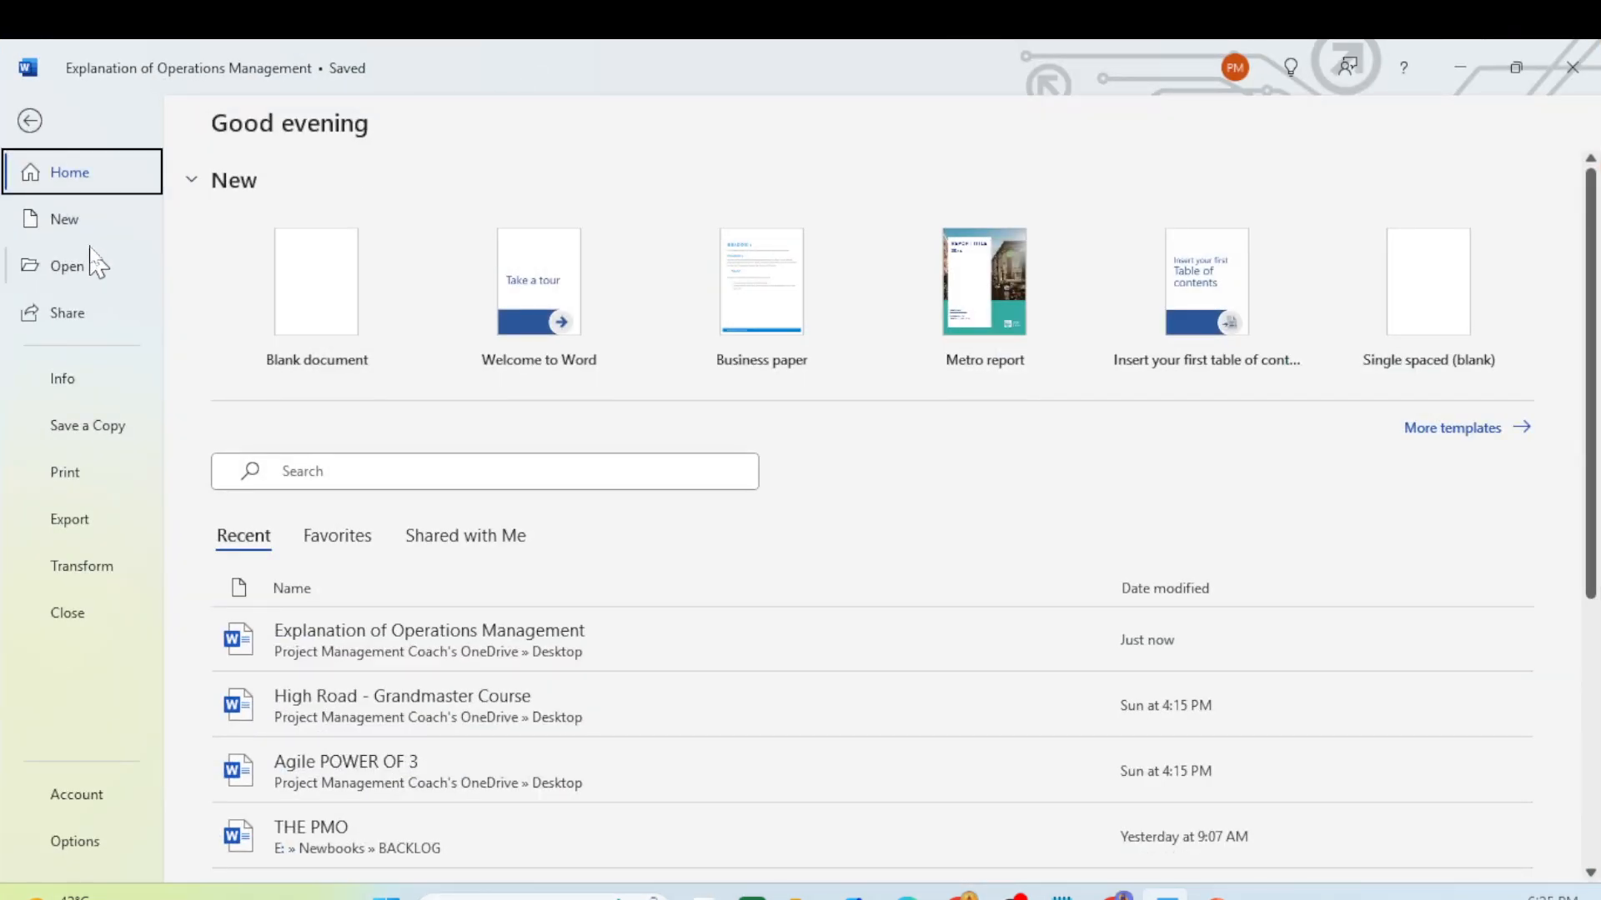
pyautogui.click(79, 324)
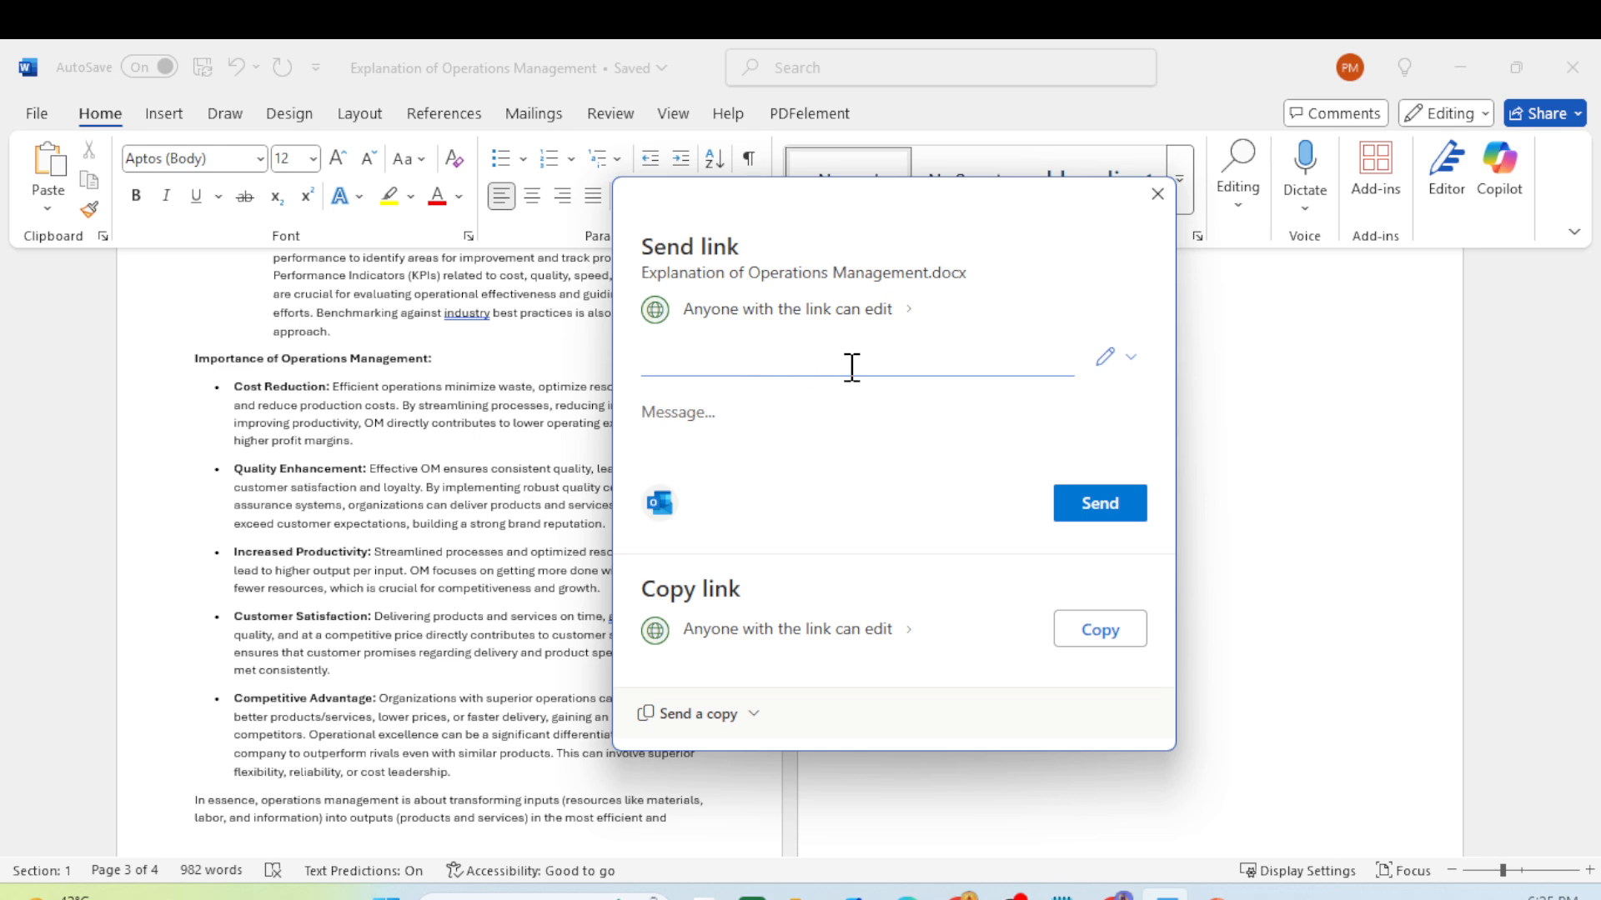
# - Clear the recipient field, copy an anyone-can-edit link, close the dialog, and launch PowerPoint
pyautogui.write('ops12')
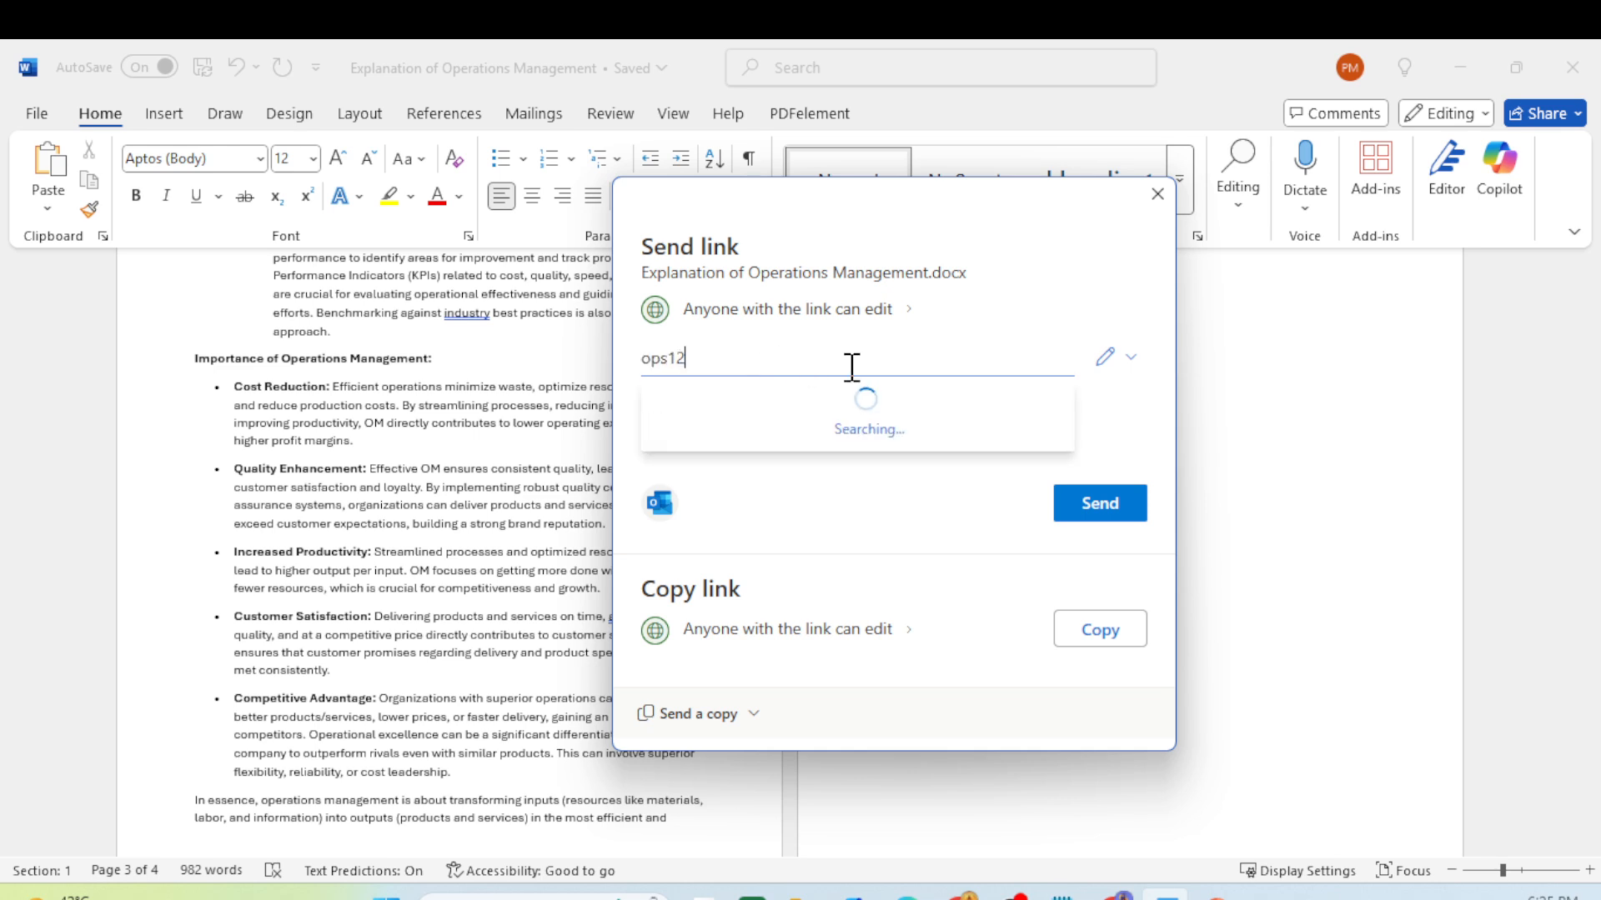
pyautogui.write('34')
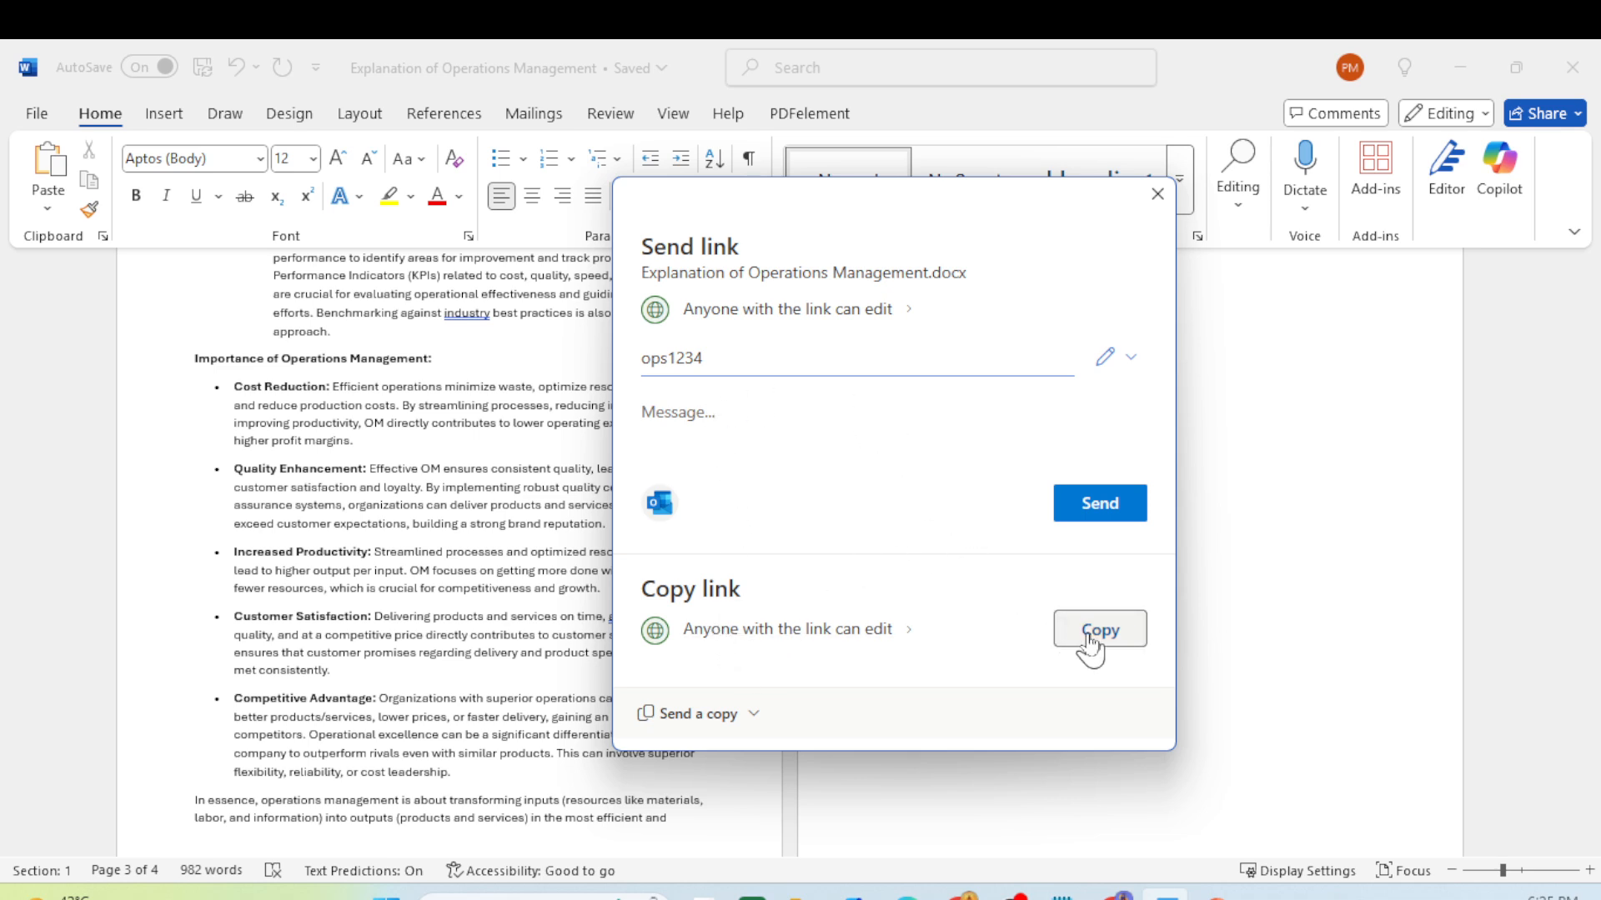
pyautogui.doubleClick(777, 357)
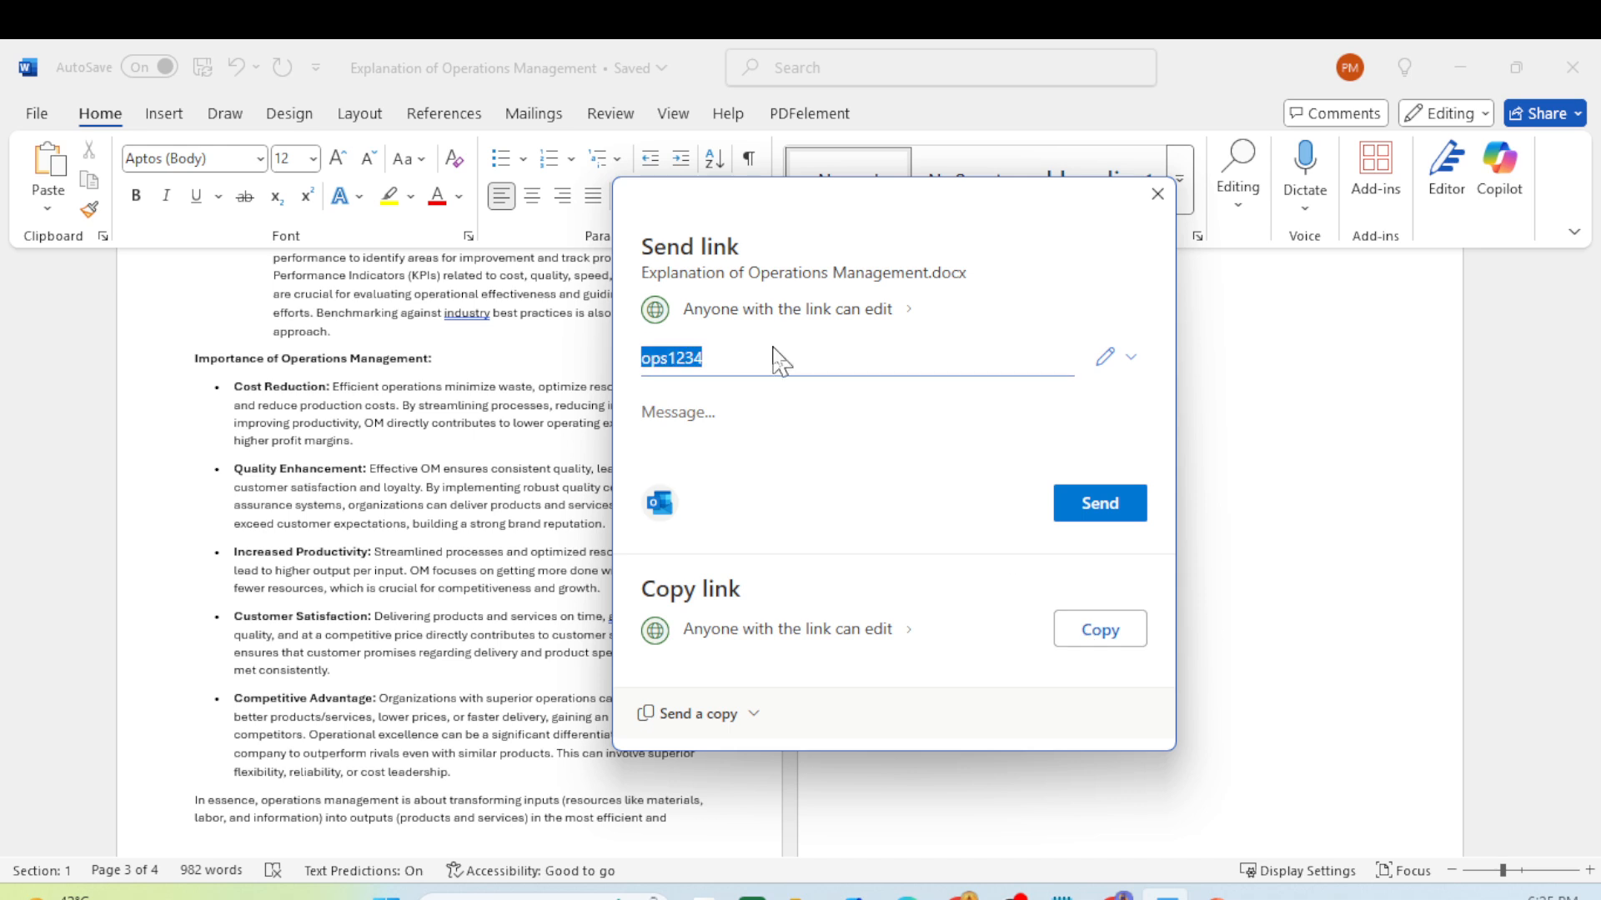
pyautogui.press('BackSpace')
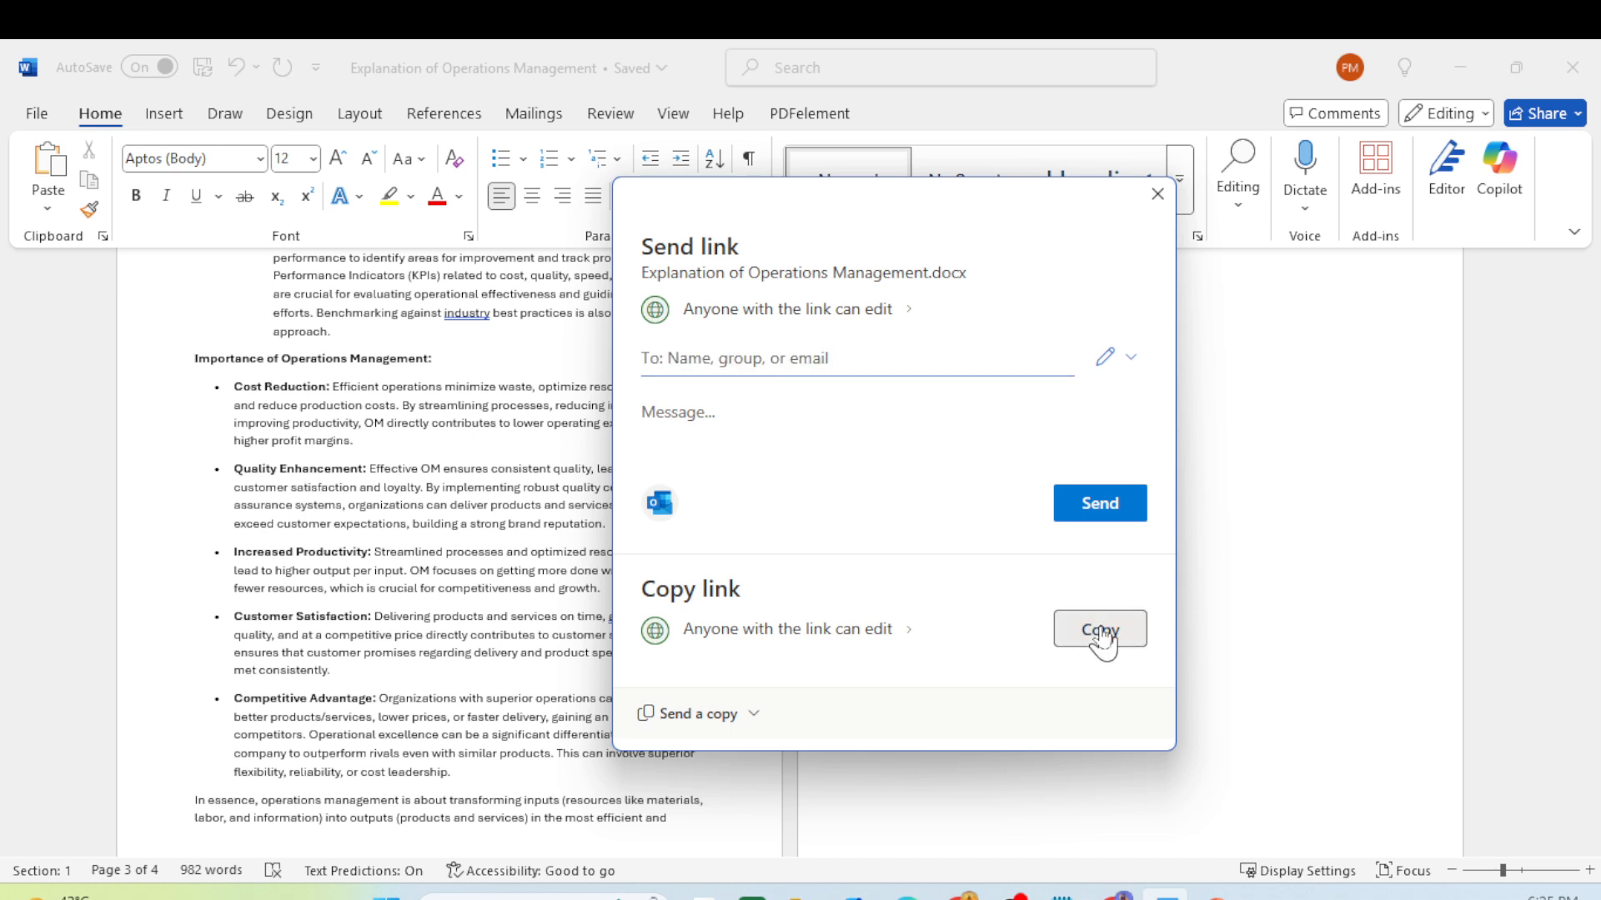
pyautogui.click(1103, 638)
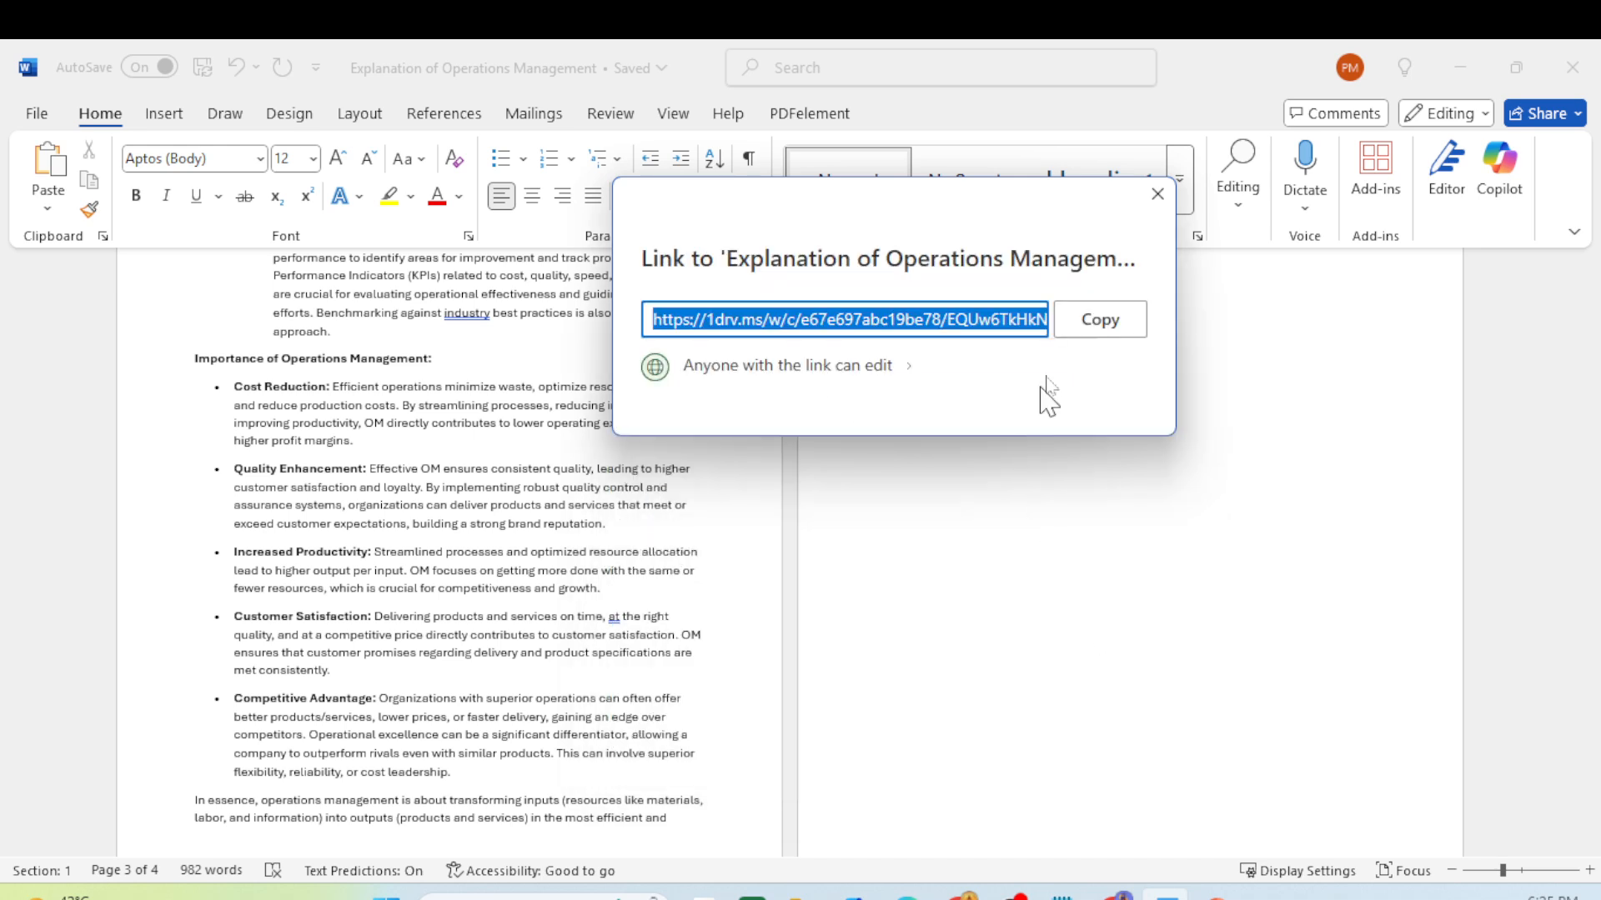
pyautogui.click(1158, 193)
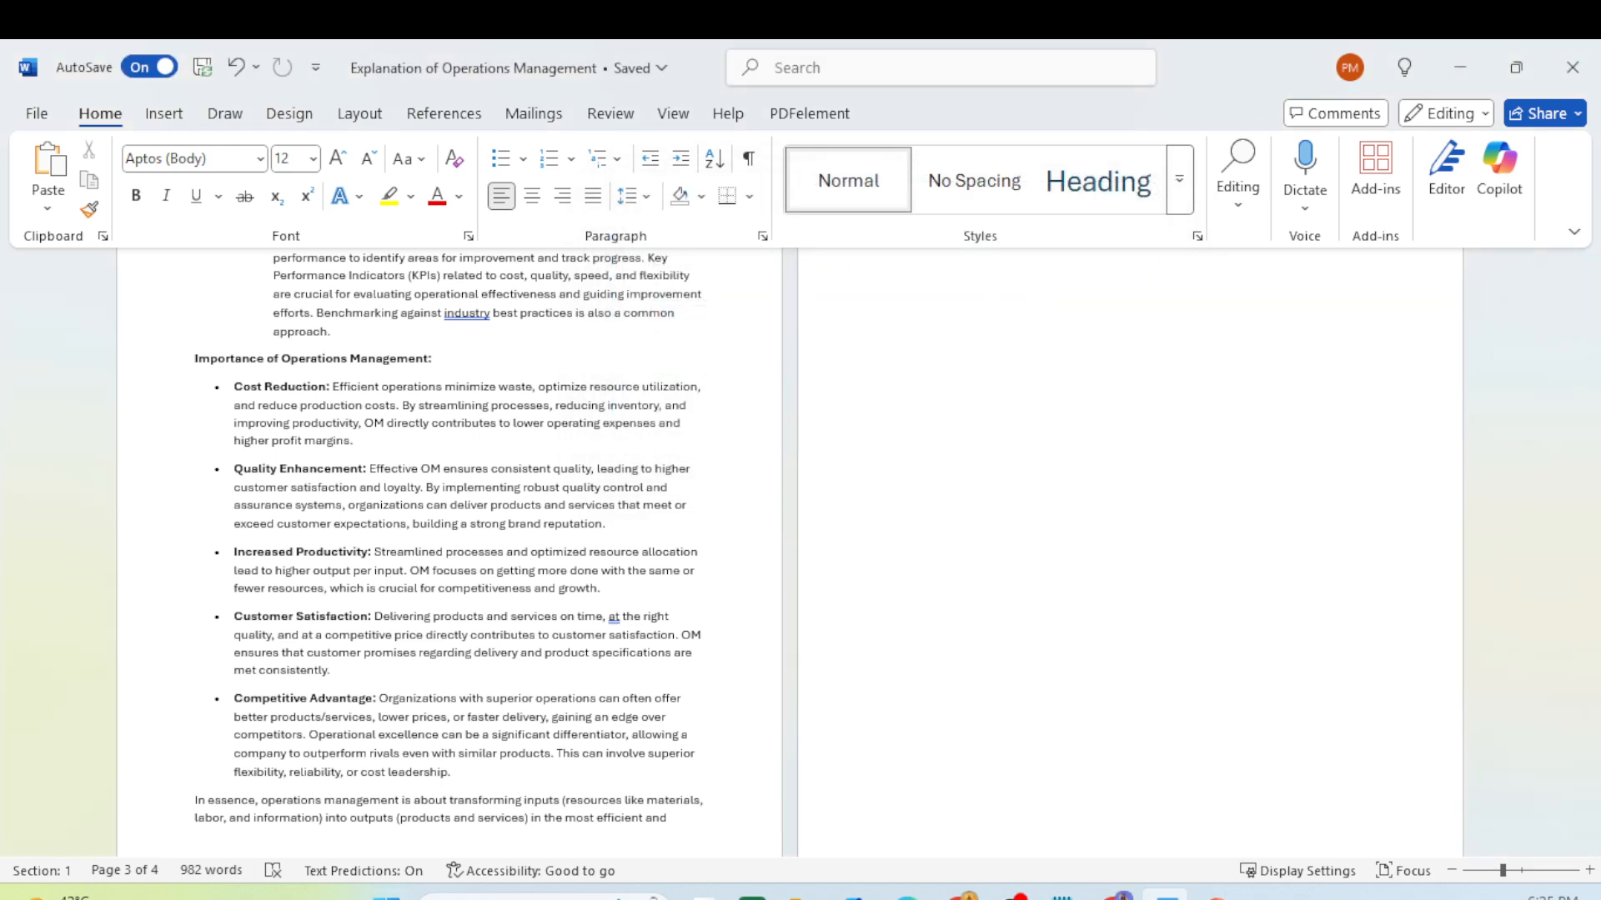
pyautogui.click(802, 897)
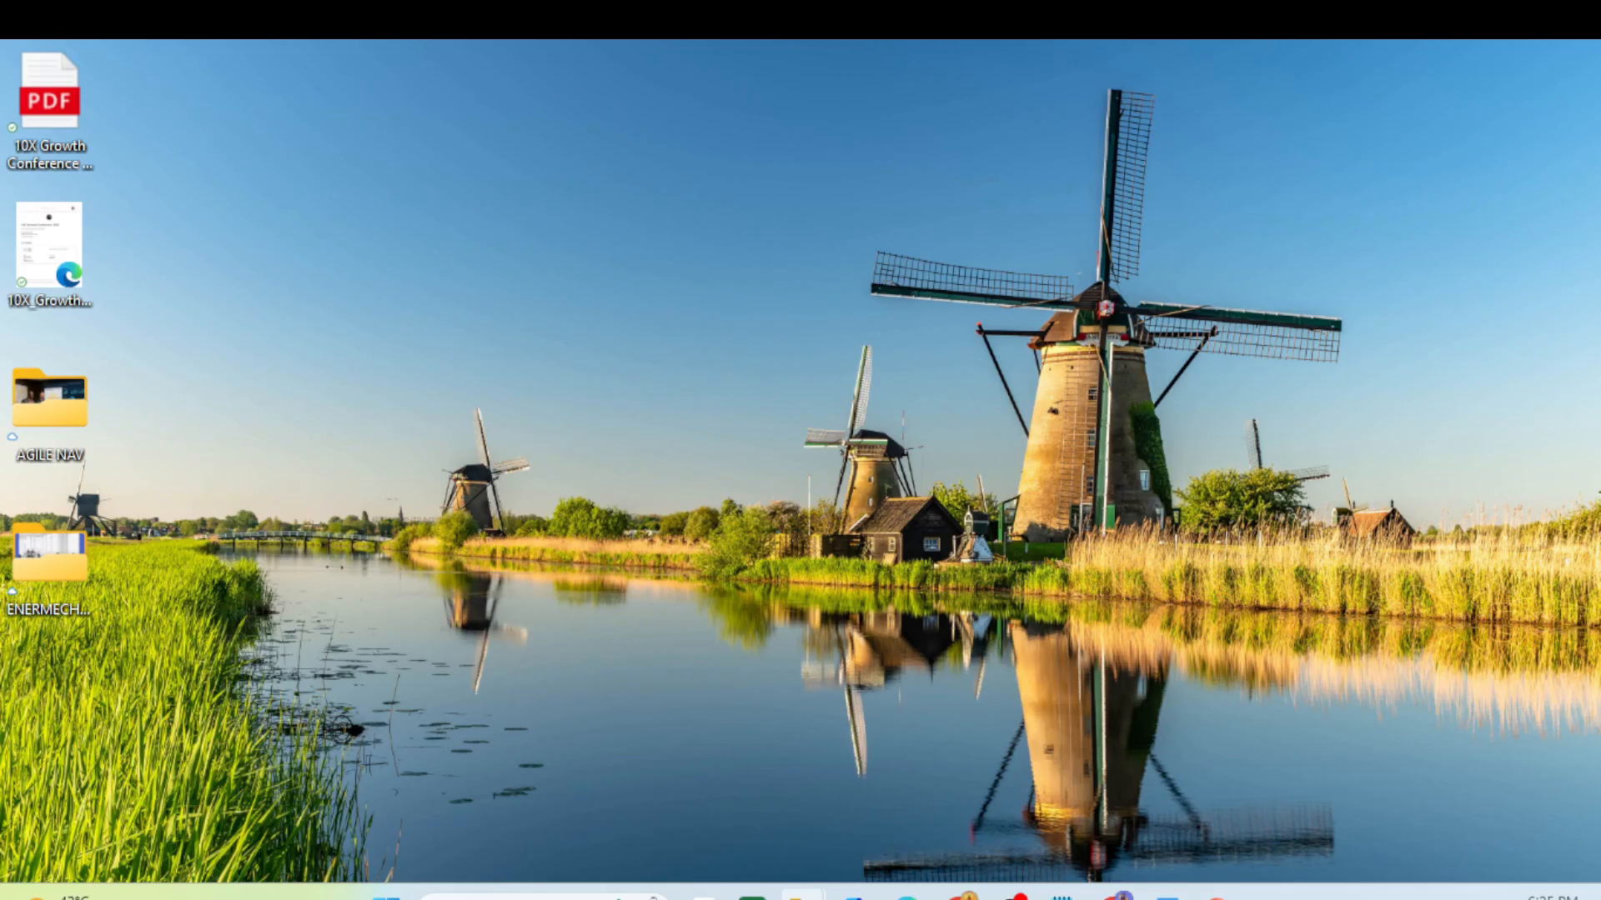
pyautogui.click(1215, 897)
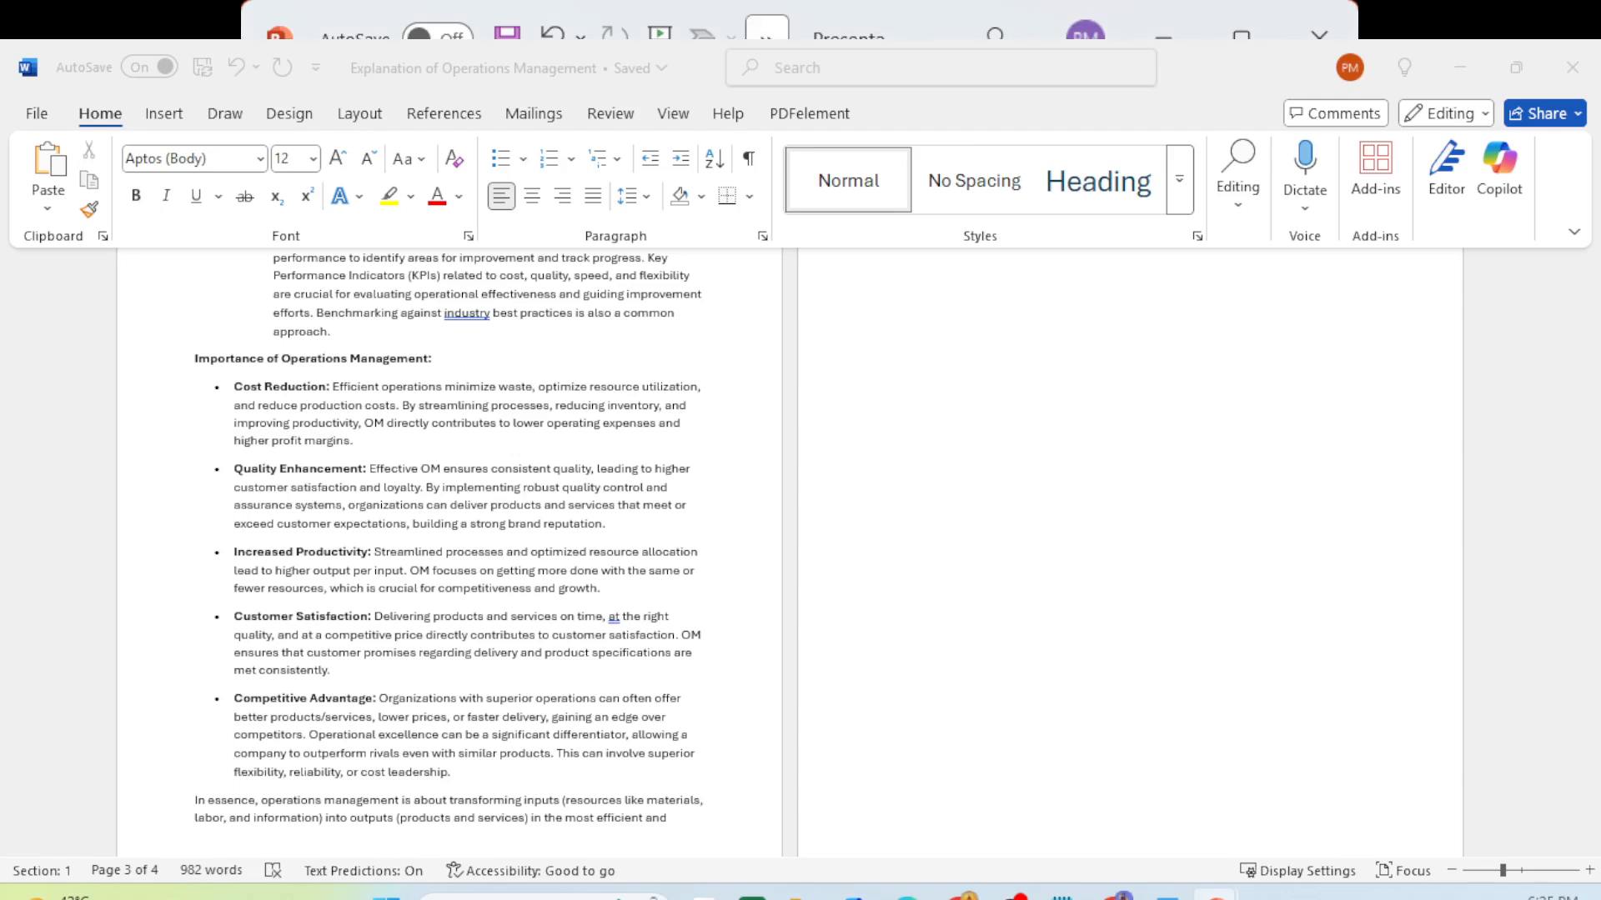
# - Start a blank presentation, open the Copilot pane, and begin typing 'create a power point deck from'
pyautogui.moveTo(794, 33); pyautogui.dragTo(625, 25)
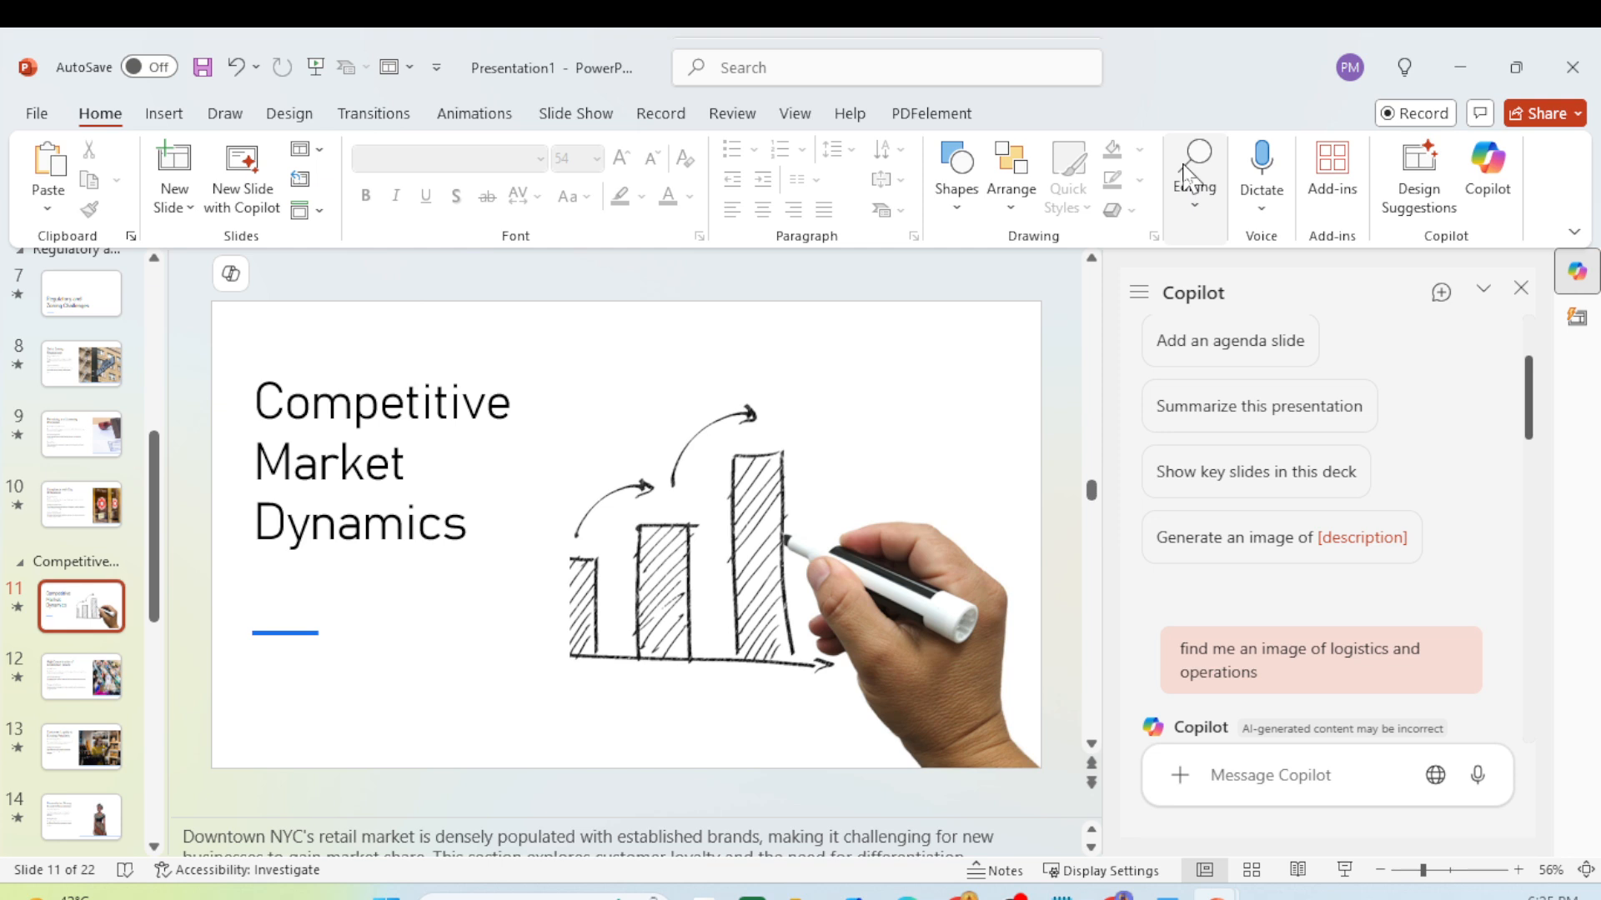
pyautogui.hotkey('ctrl', 'n')
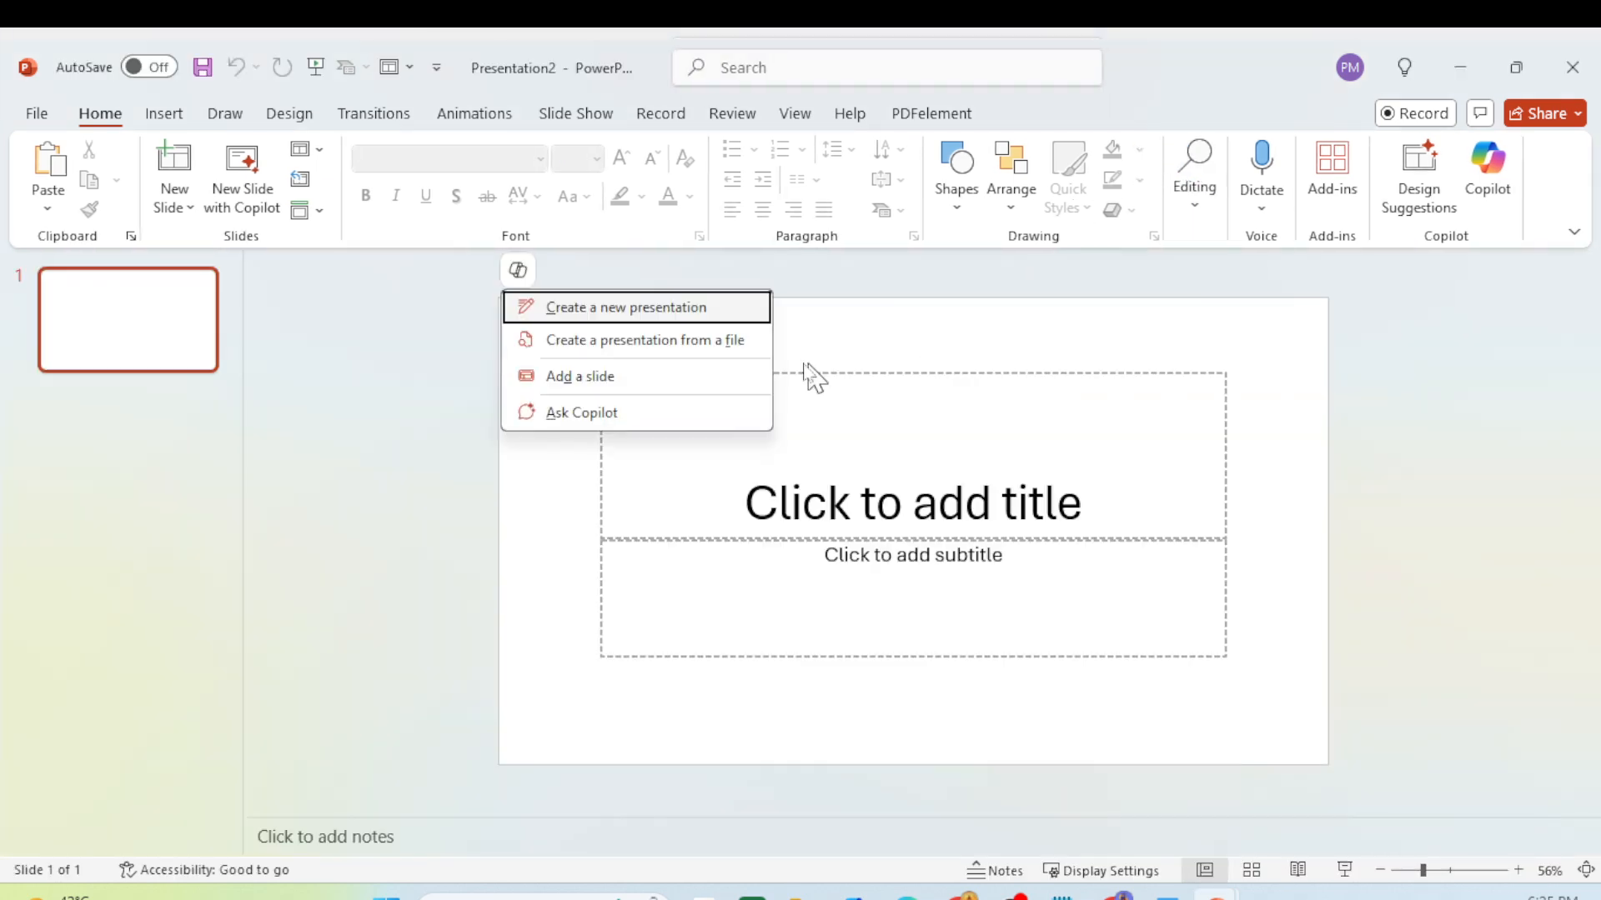
pyautogui.click(908, 268)
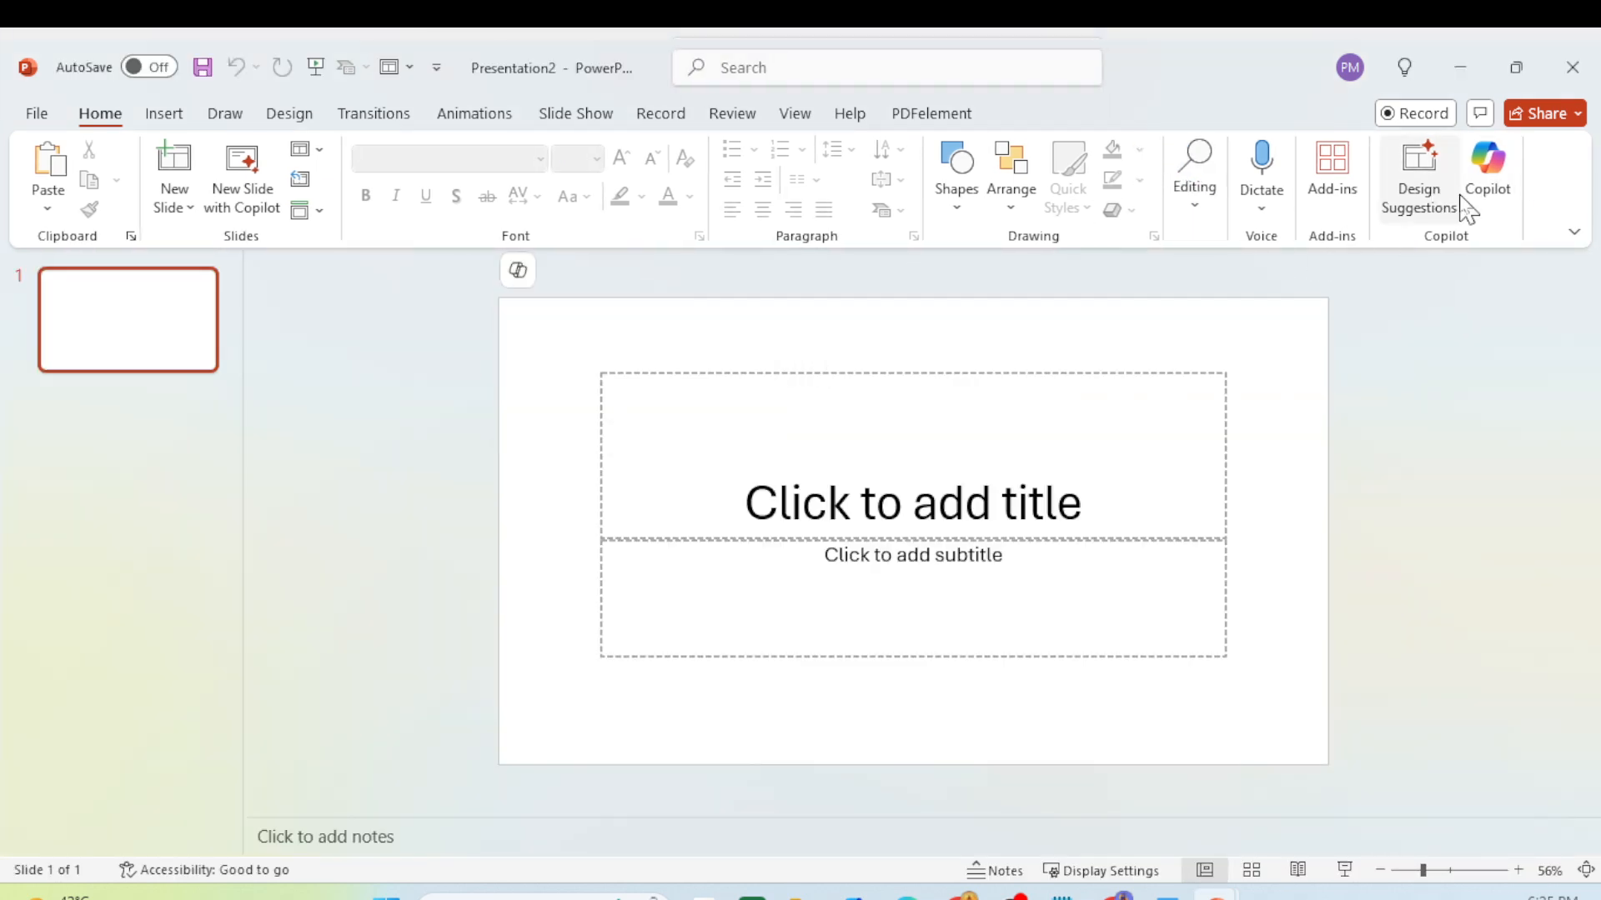
pyautogui.click(1488, 177)
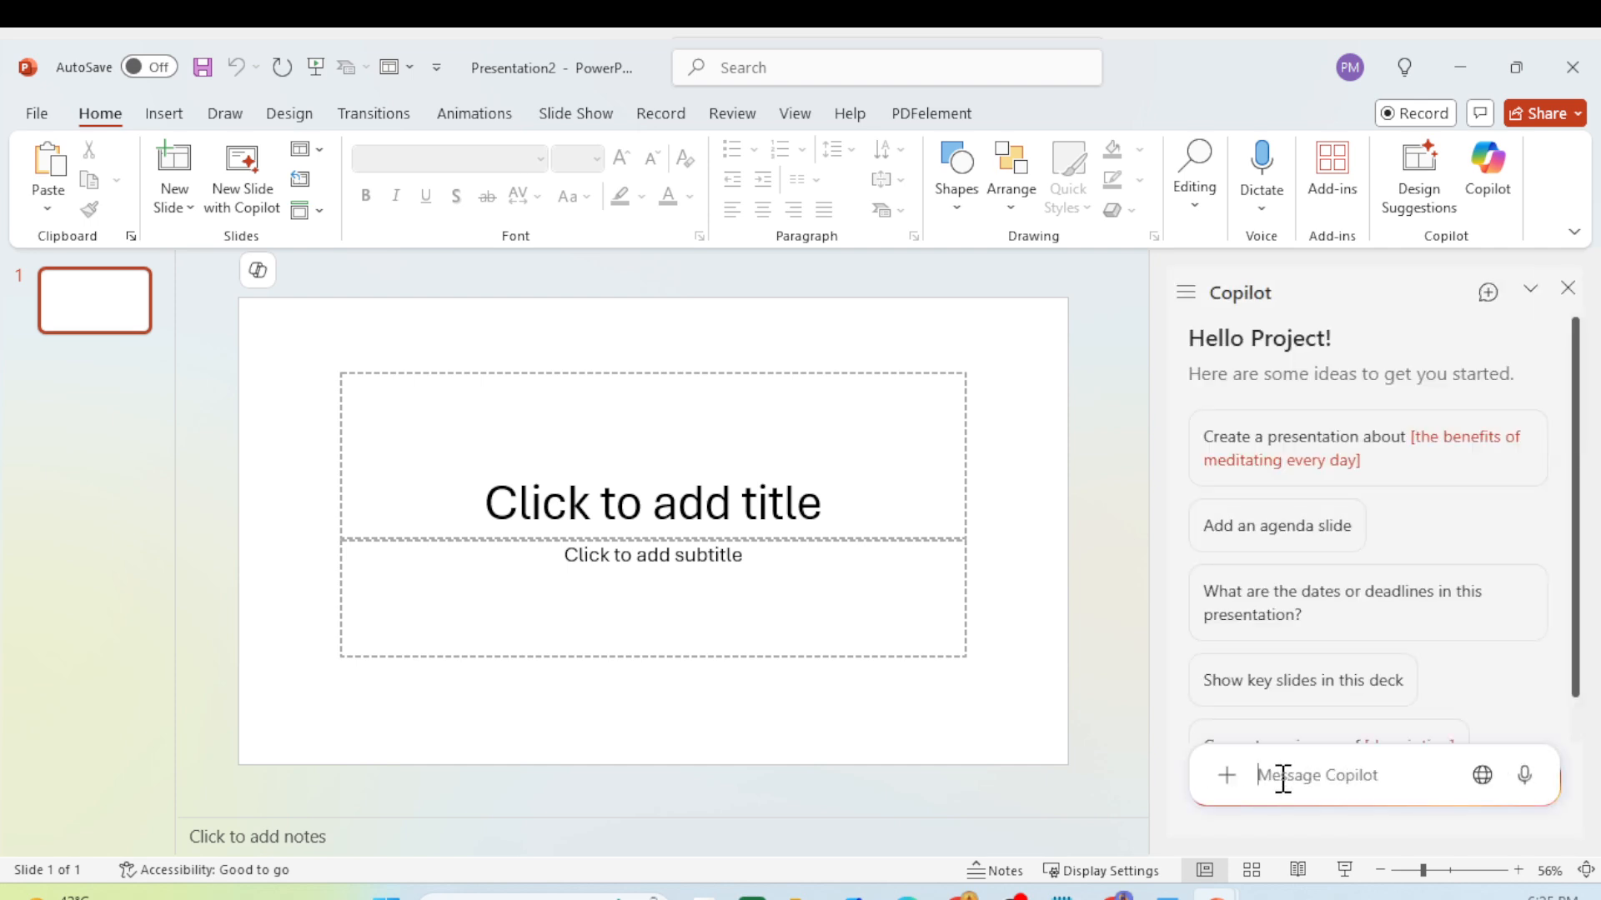
pyautogui.scroll(-1, 1318, 615)
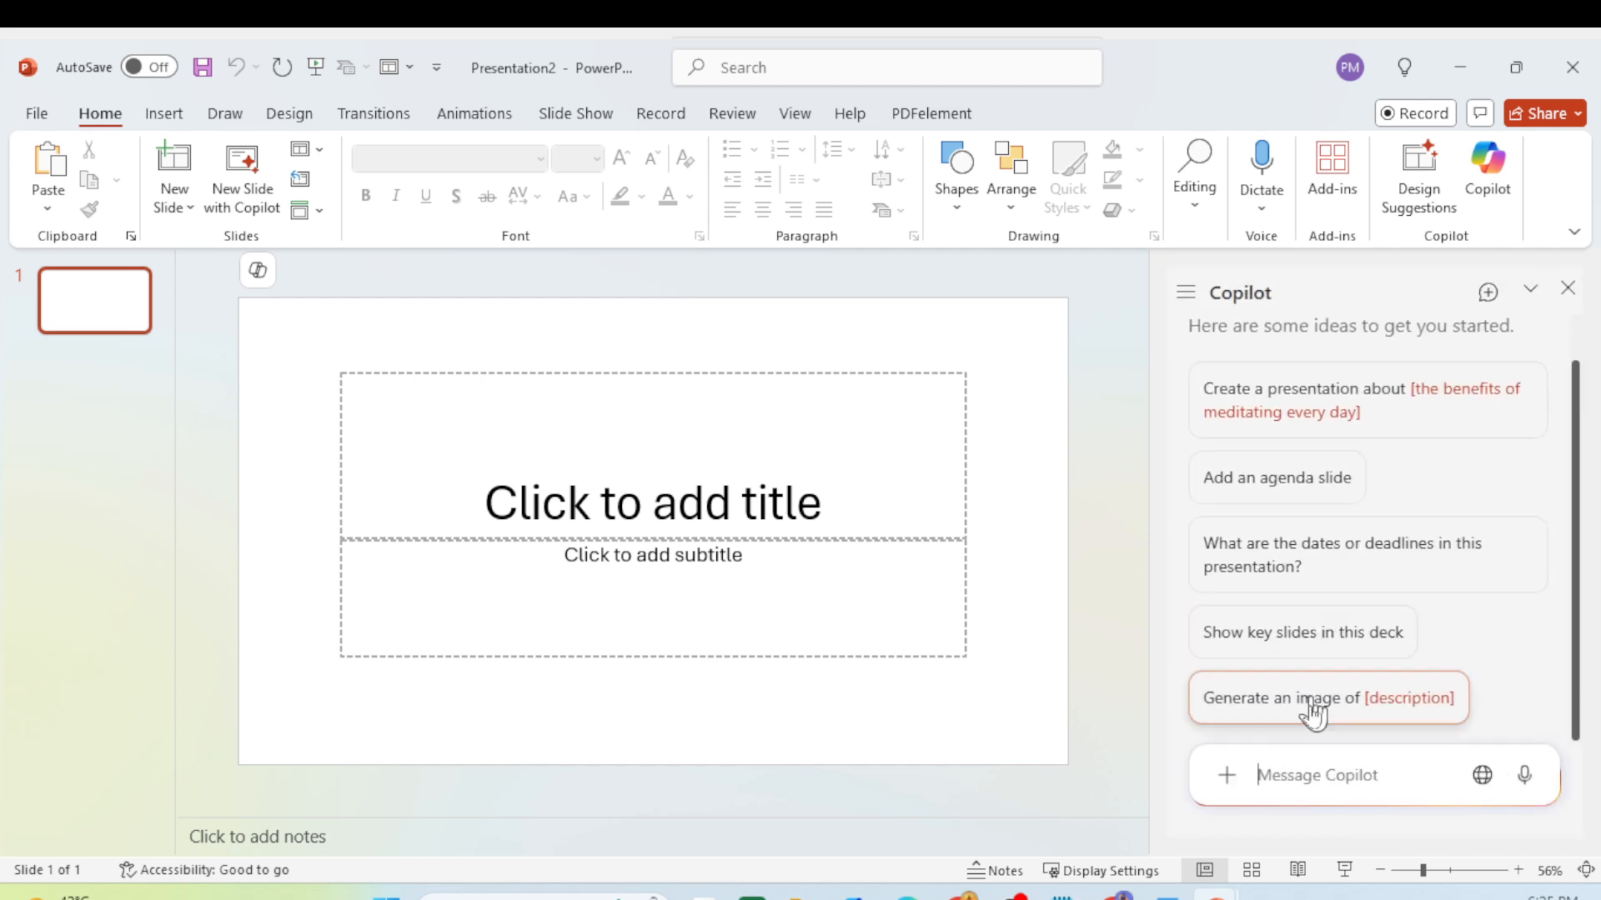
pyautogui.write('cre')
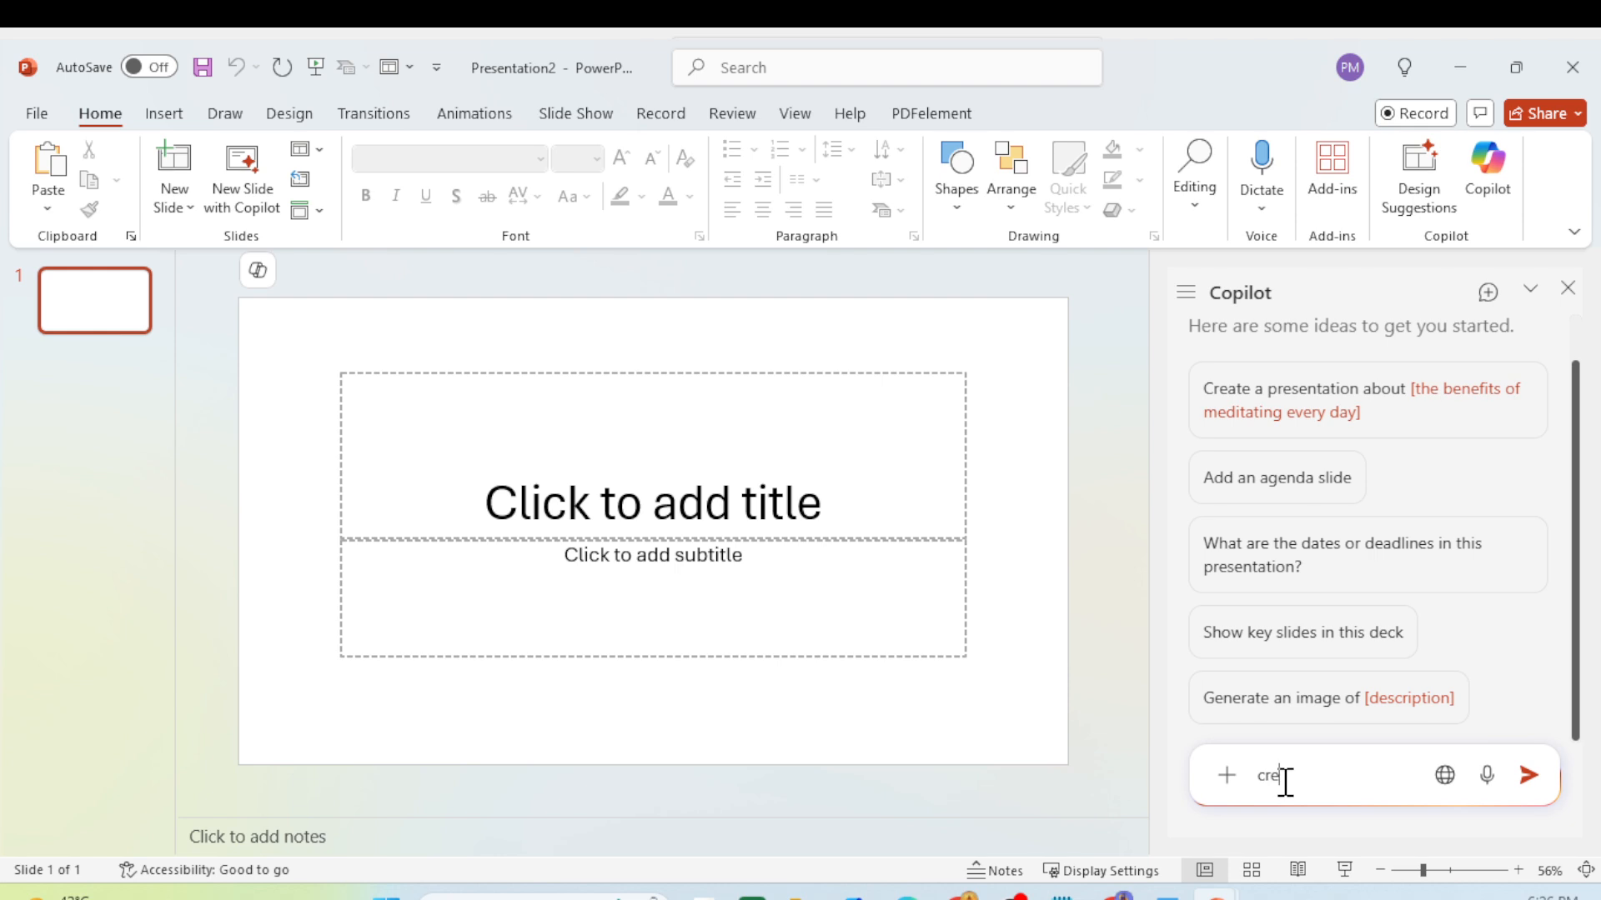
pyautogui.write('ate a power point deck from')
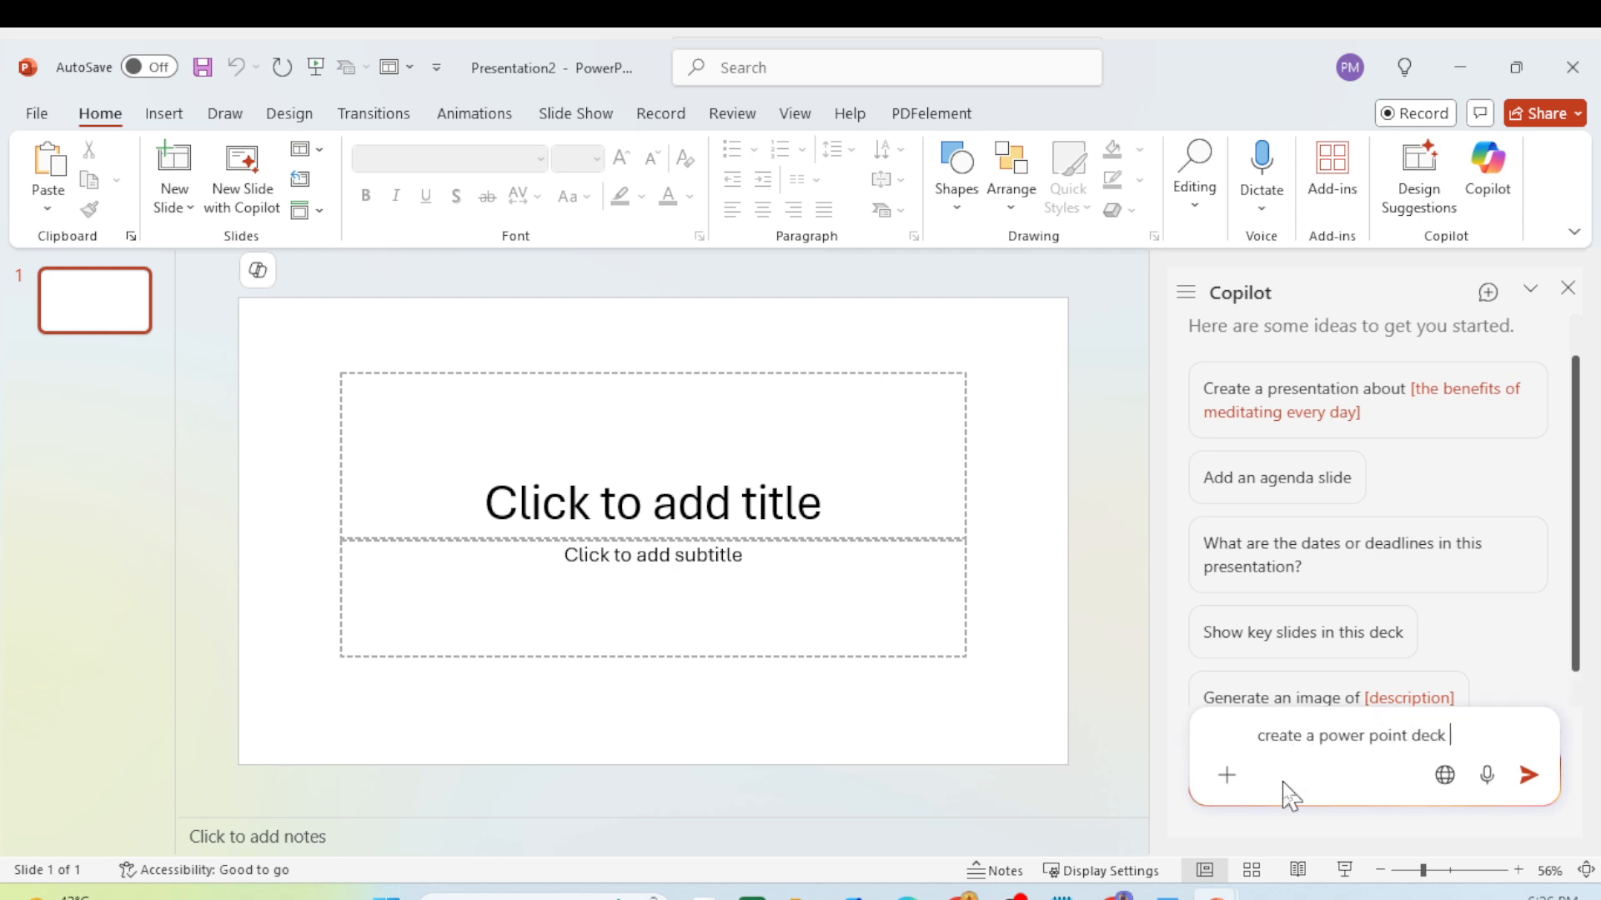